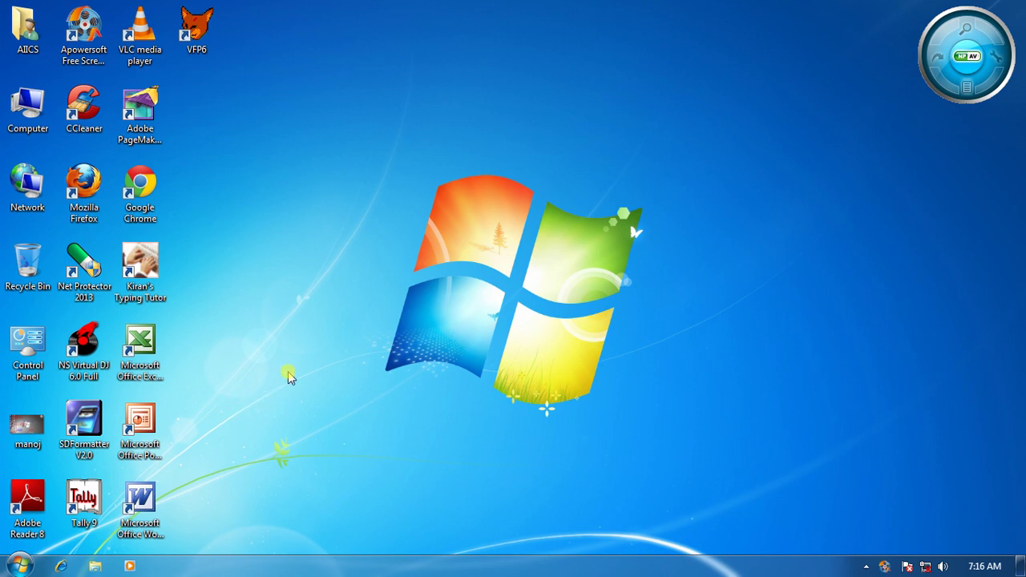
pyautogui.click(32, 560)
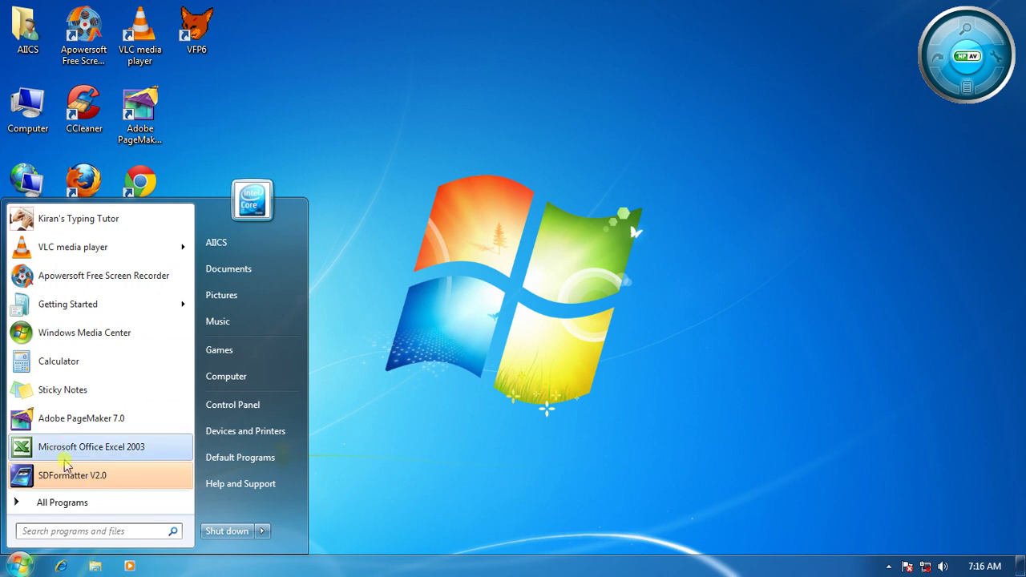
pyautogui.click(58, 505)
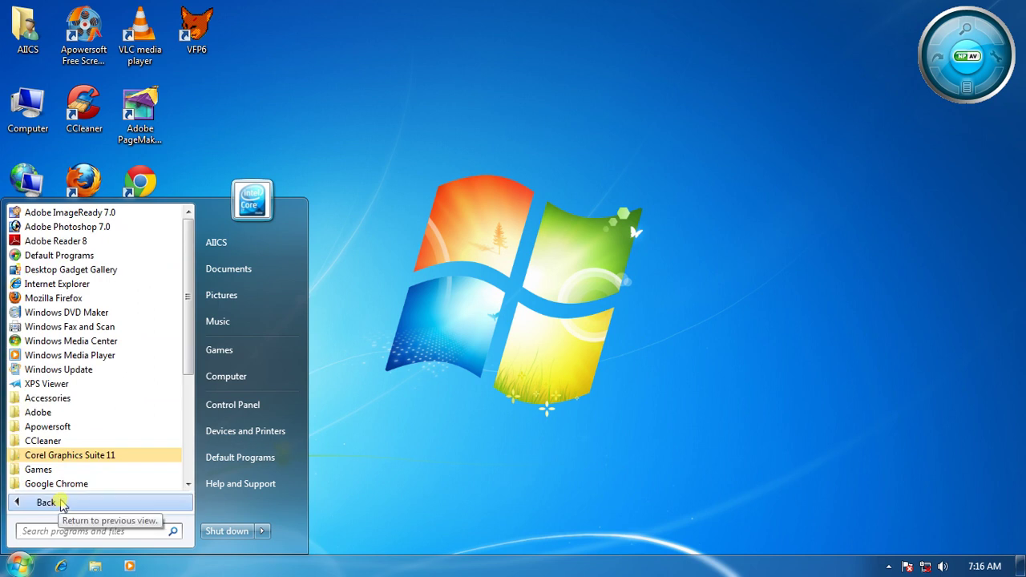
pyautogui.moveTo(187, 369); pyautogui.dragTo(192, 406)
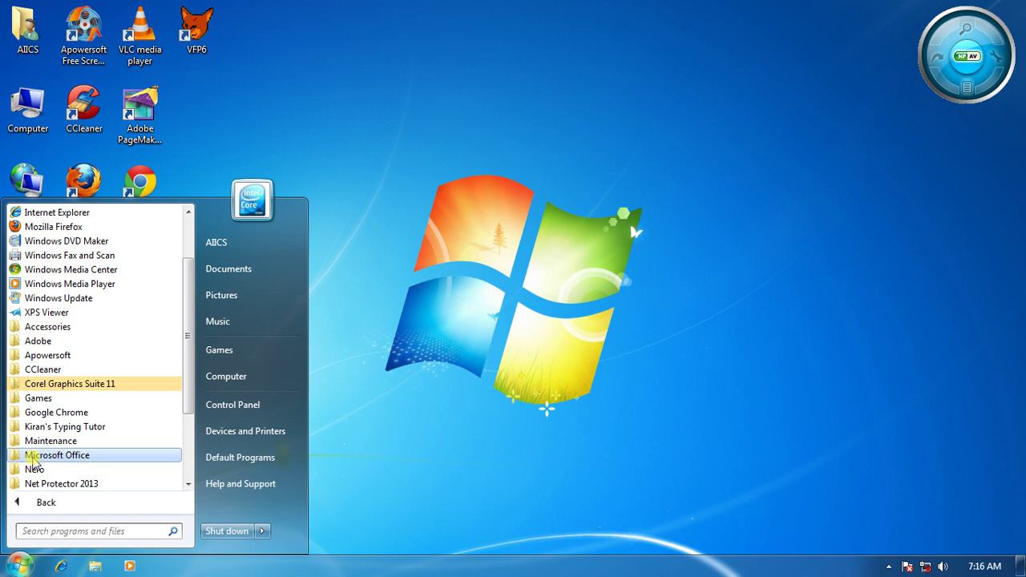
pyautogui.click(18, 454)
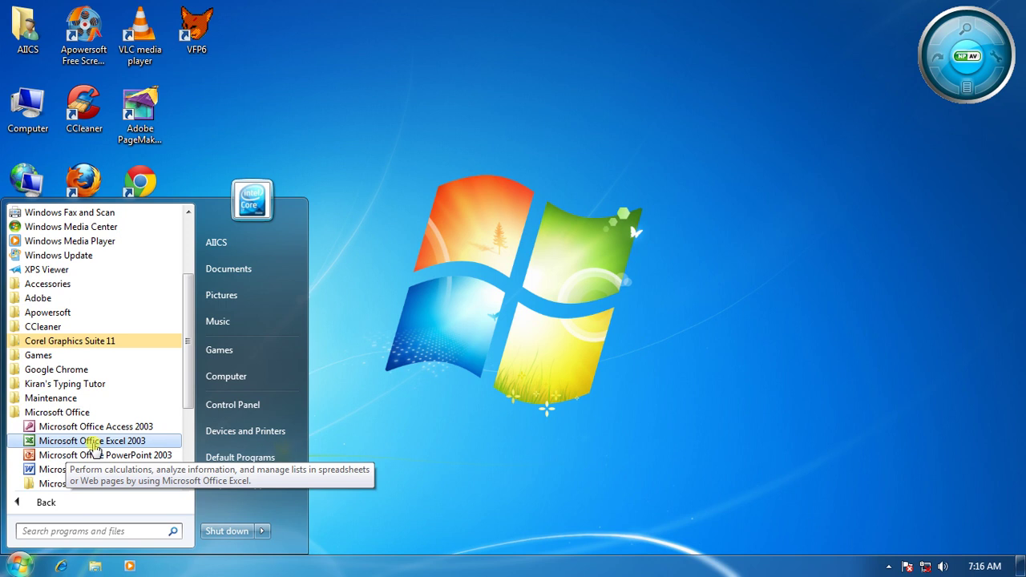
pyautogui.click(350, 387)
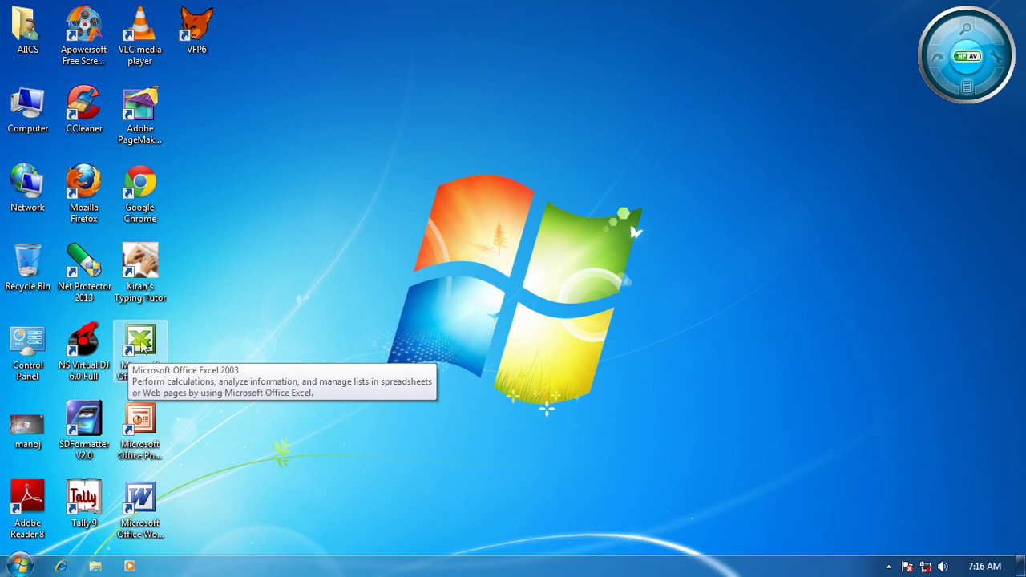
pyautogui.click(142, 343)
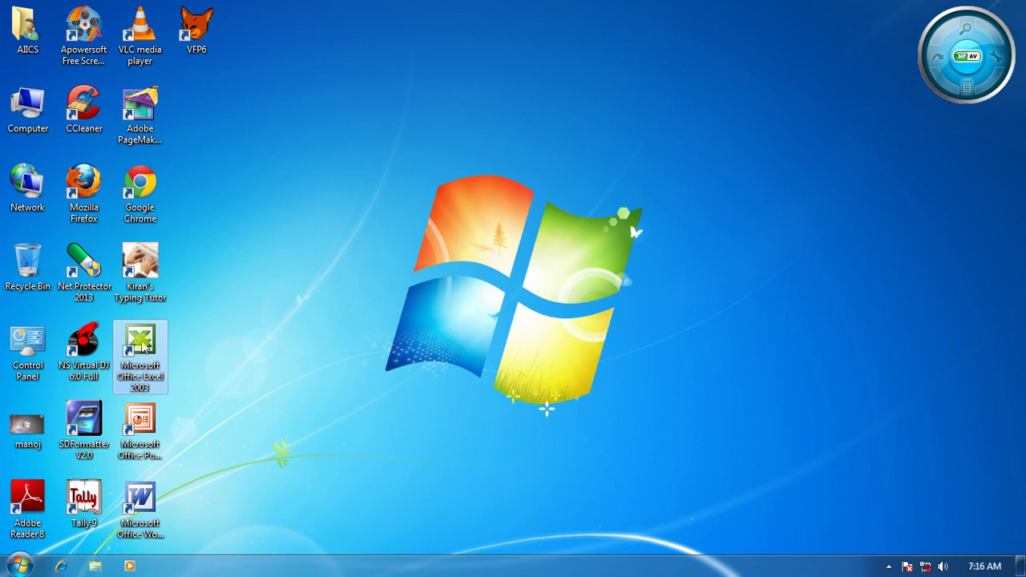
pyautogui.rightClick(383, 267)
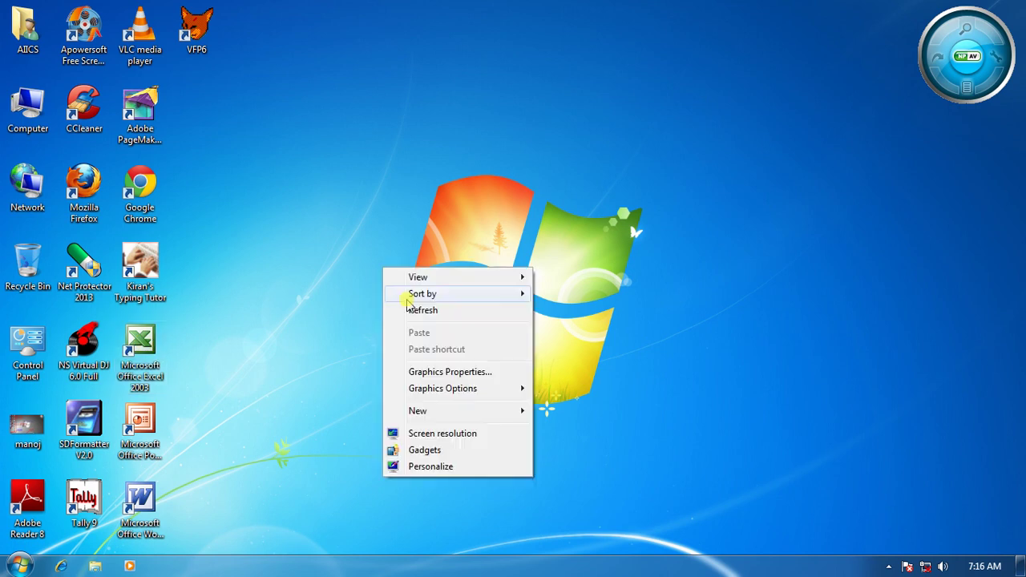
pyautogui.click(411, 311)
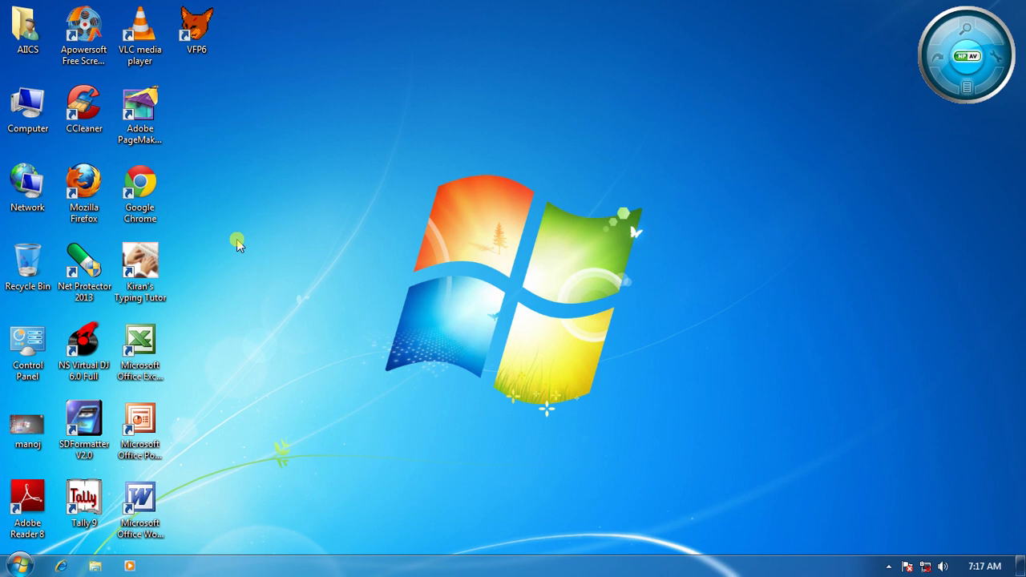
# Launch Microsoft Office Excel 2003 with a new blank workbook
pyautogui.hotkey('ctrl', 'alt', 'e')
pyautogui.rightClick(336, 264)
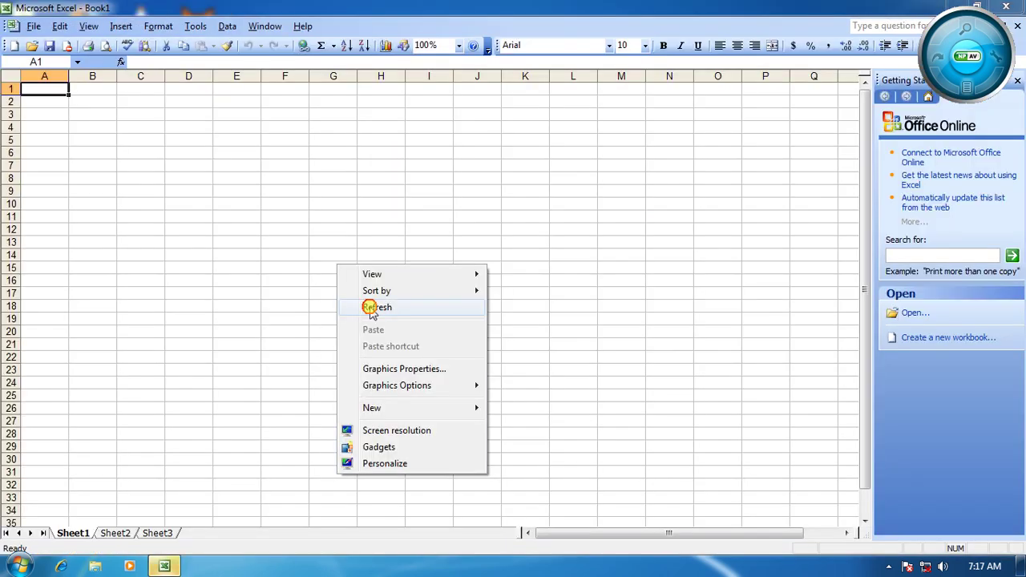
pyautogui.click(371, 307)
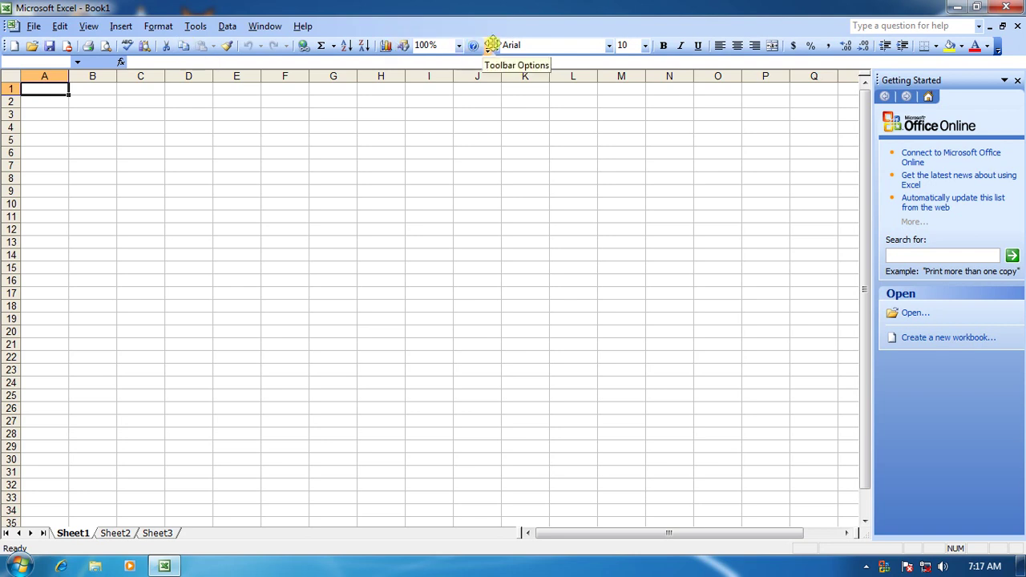
# Arrange the Standard and Formatting toolbars on two separate rows, with Standard above Formatting
pyautogui.moveTo(494, 45); pyautogui.dragTo(4, 45)
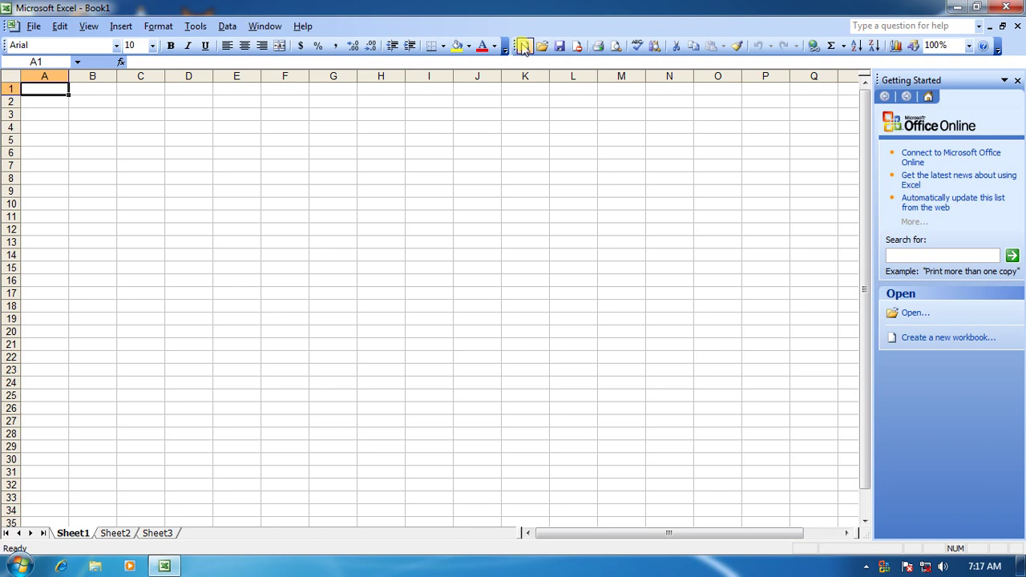
pyautogui.moveTo(514, 46)
pyautogui.mouseDown()
pyautogui.moveTo(489, 34)
pyautogui.moveTo(239, 64)
pyautogui.moveTo(92, 39)
pyautogui.moveTo(56, 65)
pyautogui.moveTo(4, 64)
pyautogui.moveTo(5, 47)
pyautogui.moveTo(4, 68)
pyautogui.mouseUp()
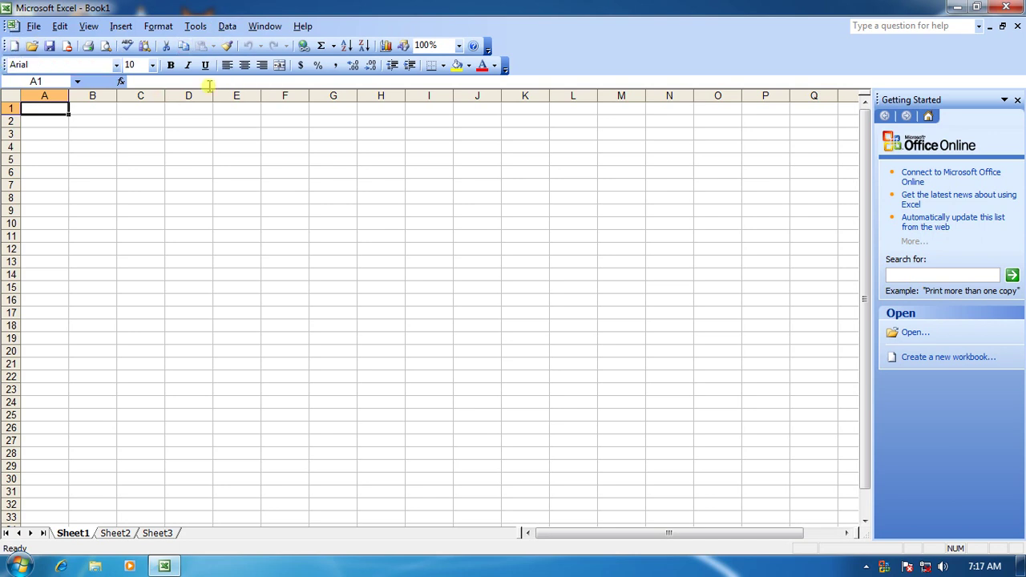
# Highlight the whole of row 2 and the whole of column B in turn
pyautogui.click(11, 121)
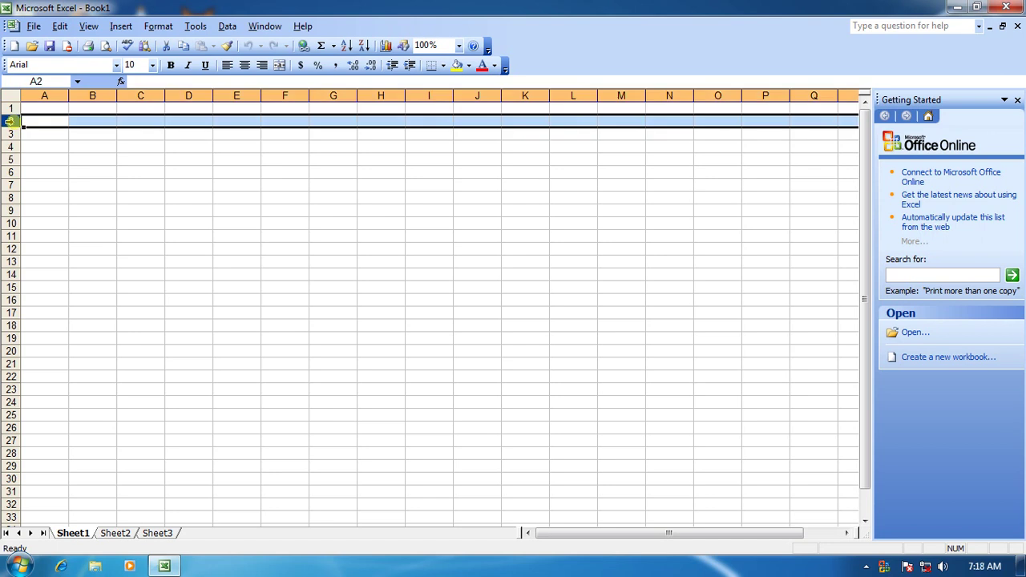
pyautogui.click(89, 95)
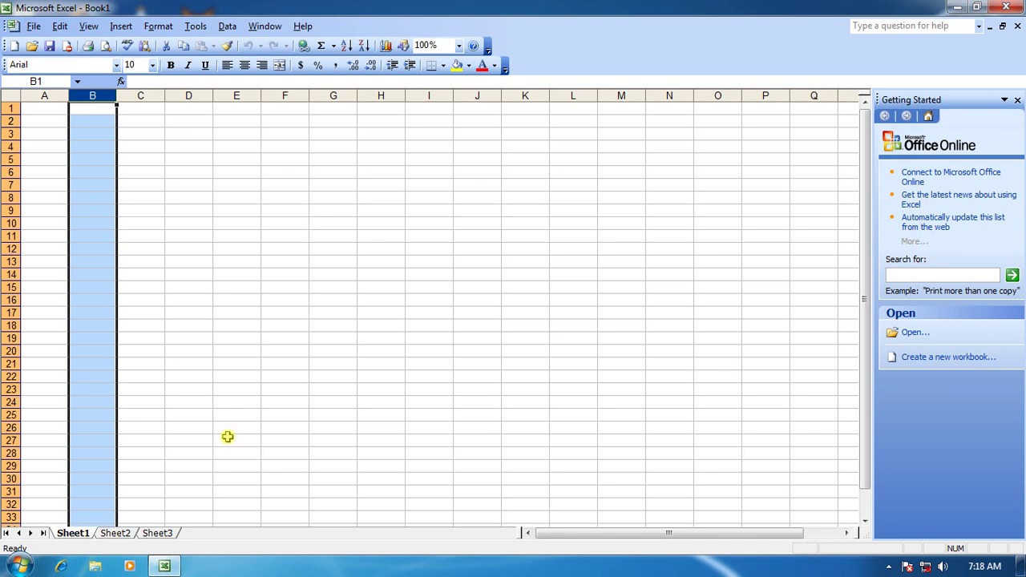
pyautogui.click(238, 286)
# Enter the title "AIIOS INSTITUTE HATHOUNJ" in capitals in cell A1
pyautogui.click(44, 112)
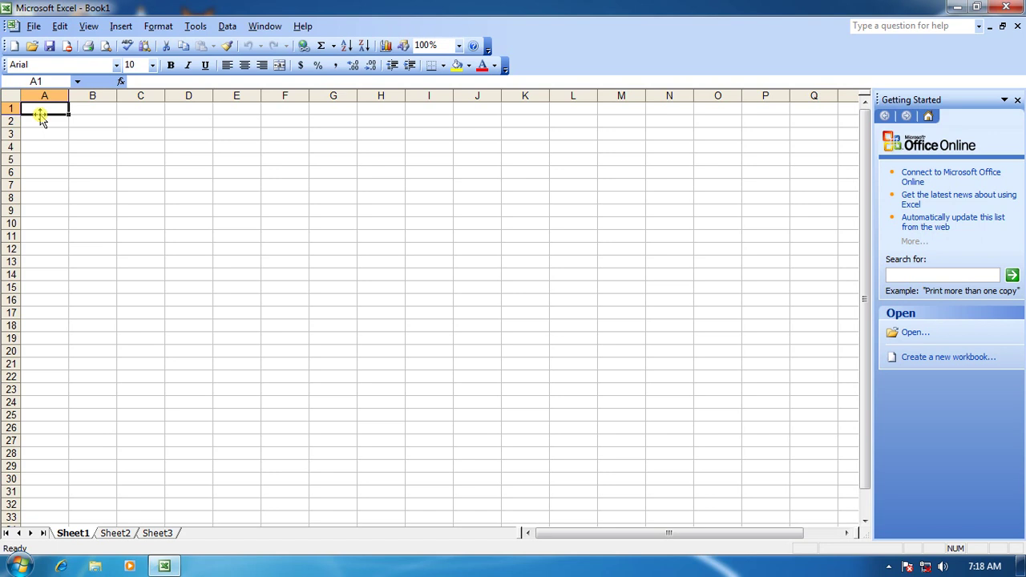
pyautogui.write('aiii')
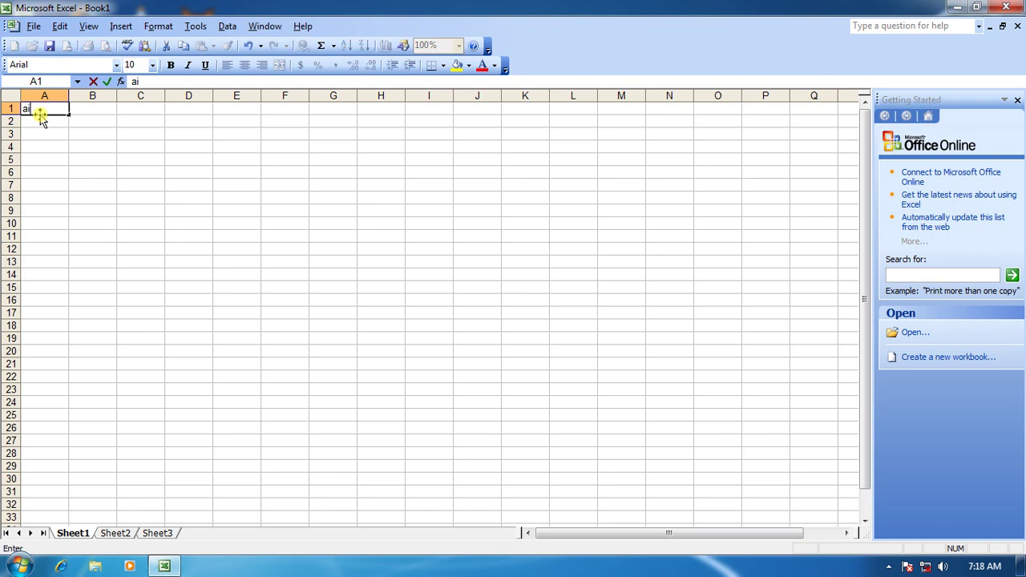
pyautogui.press('BackSpace')
pyautogui.press('BackSpace')
pyautogui.press('BackSpace')
pyautogui.press('BackSpace')
pyautogui.press('capslock')
pyautogui.write('AIIOICS')
pyautogui.press('BackSpace')
pyautogui.press('BackSpace')
pyautogui.press('BackSpace')
pyautogui.write('S INST')
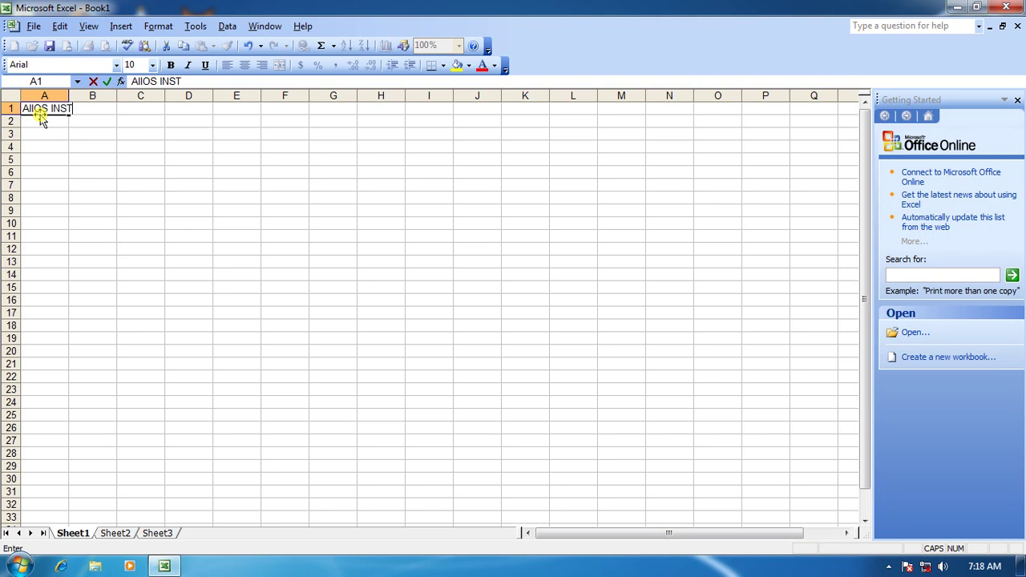
pyautogui.write('ITUTE HATHOUNJ')
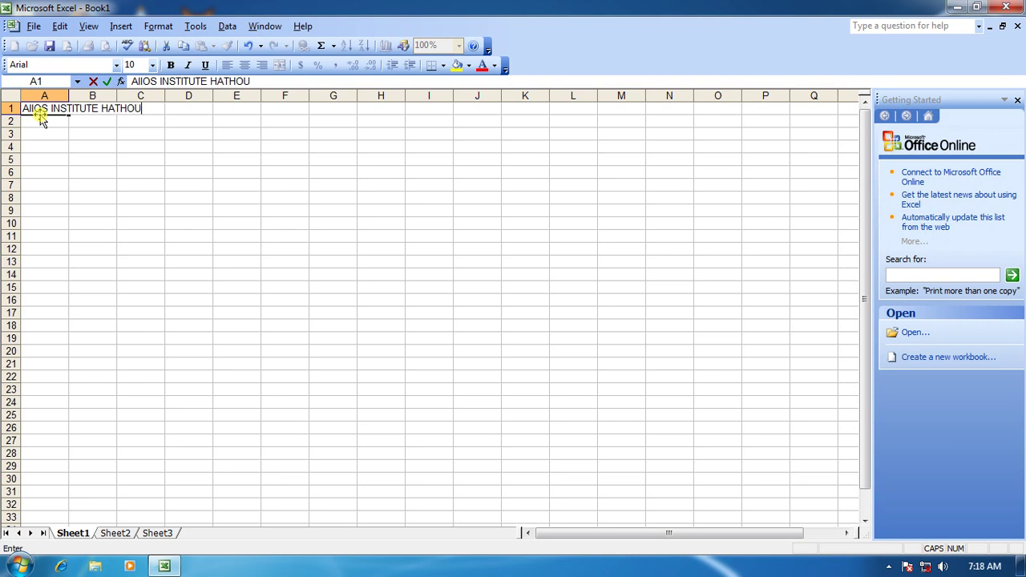
pyautogui.click(81, 142)
# Merge and center the title across cells A1 to I1
pyautogui.moveTo(32, 113); pyautogui.dragTo(443, 108)
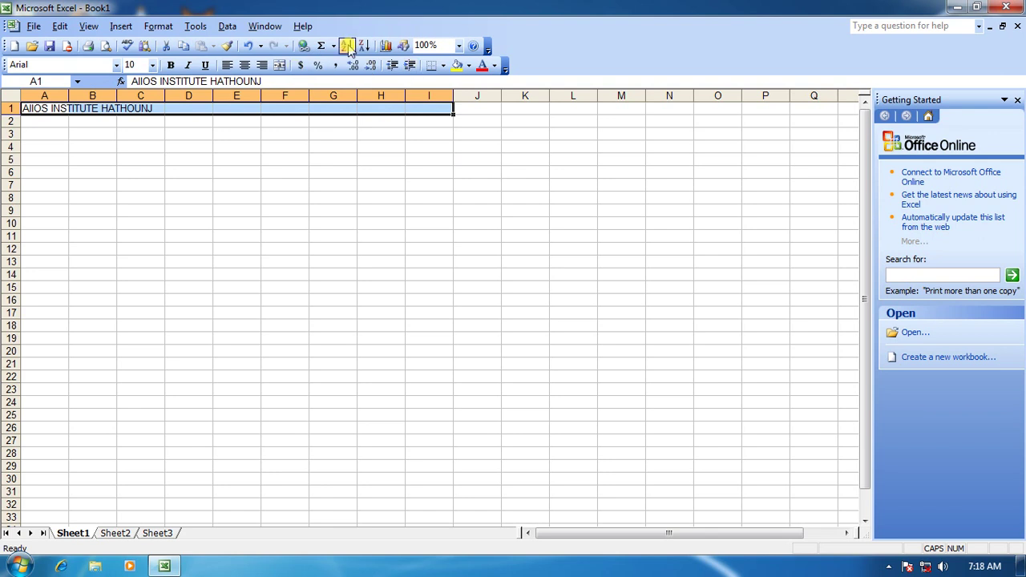
pyautogui.click(279, 65)
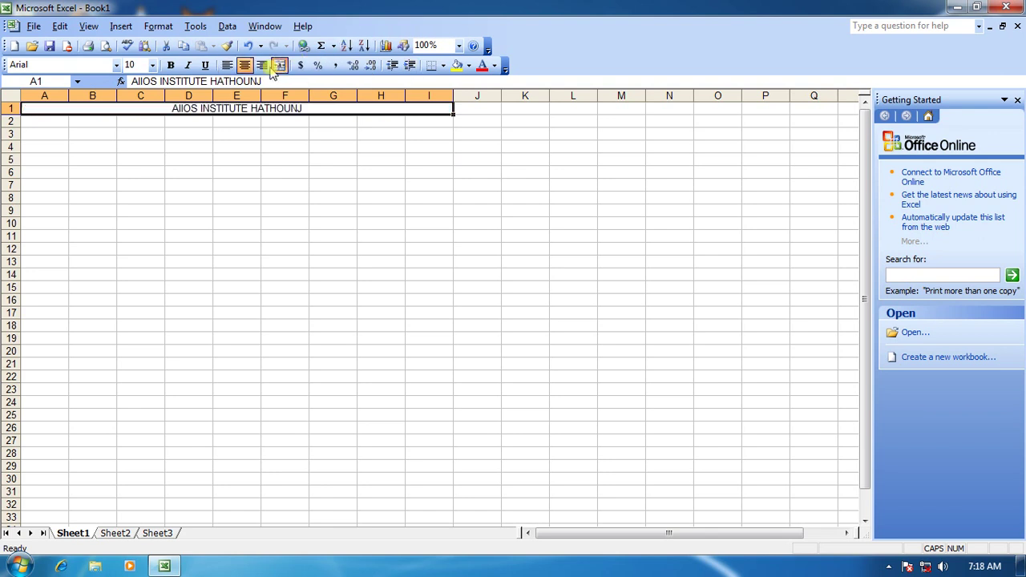
# Enter the label "S'NAME-" in cell A3 and "ROLL NO." in cell G3
pyautogui.click(44, 133)
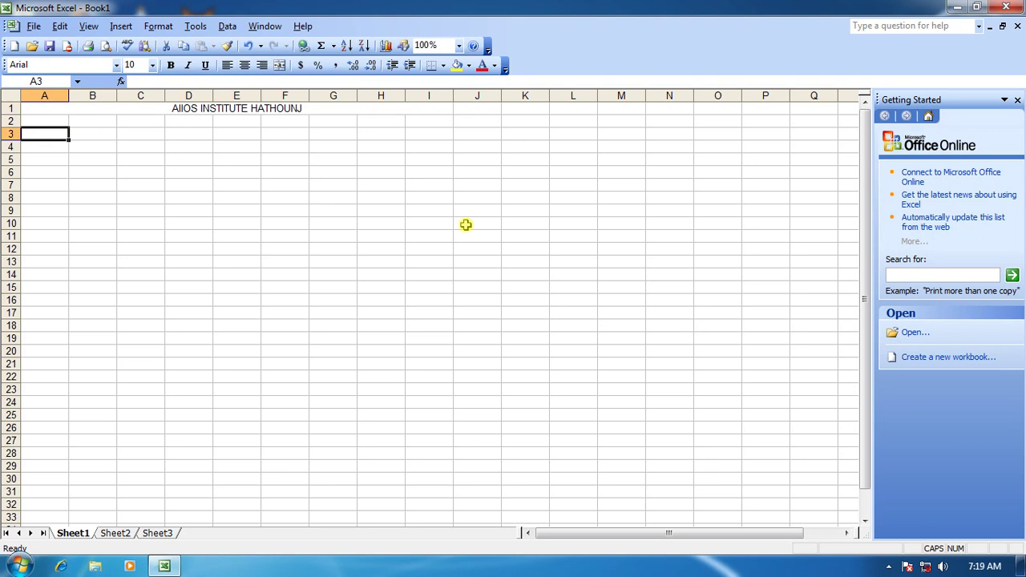
pyautogui.write('S,')
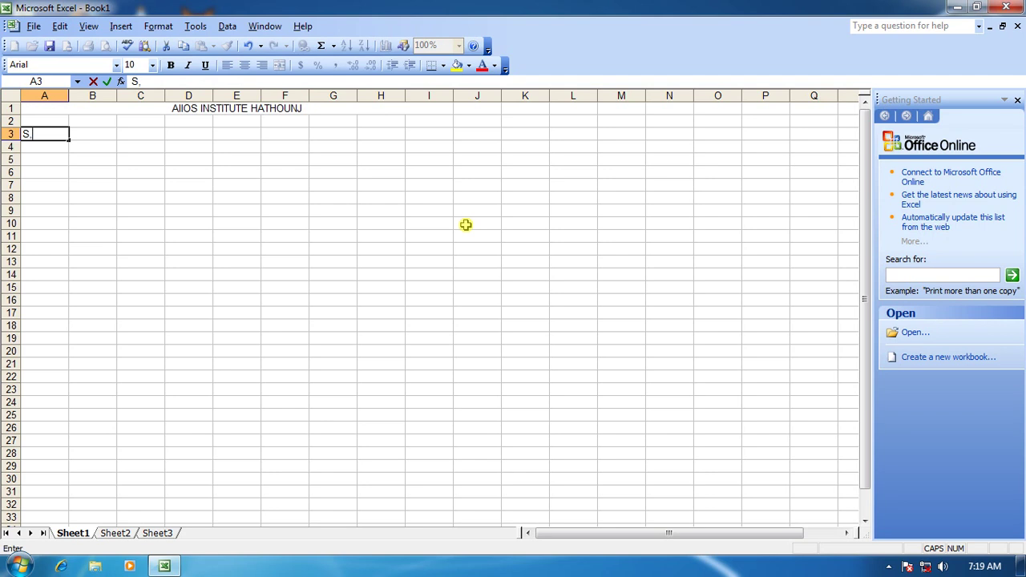
pyautogui.press('BackSpace')
pyautogui.write("'NAME-")
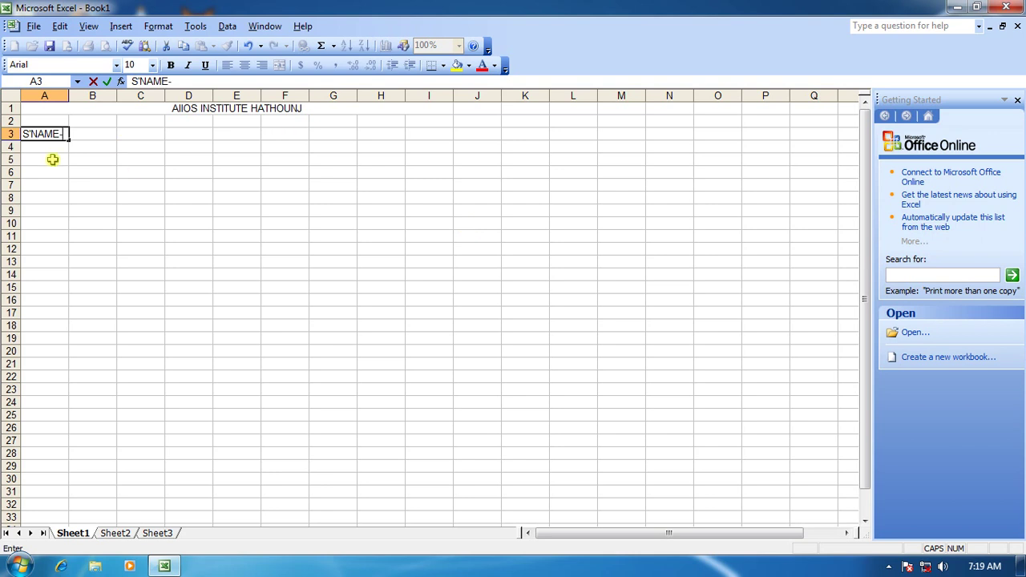
pyautogui.click(324, 135)
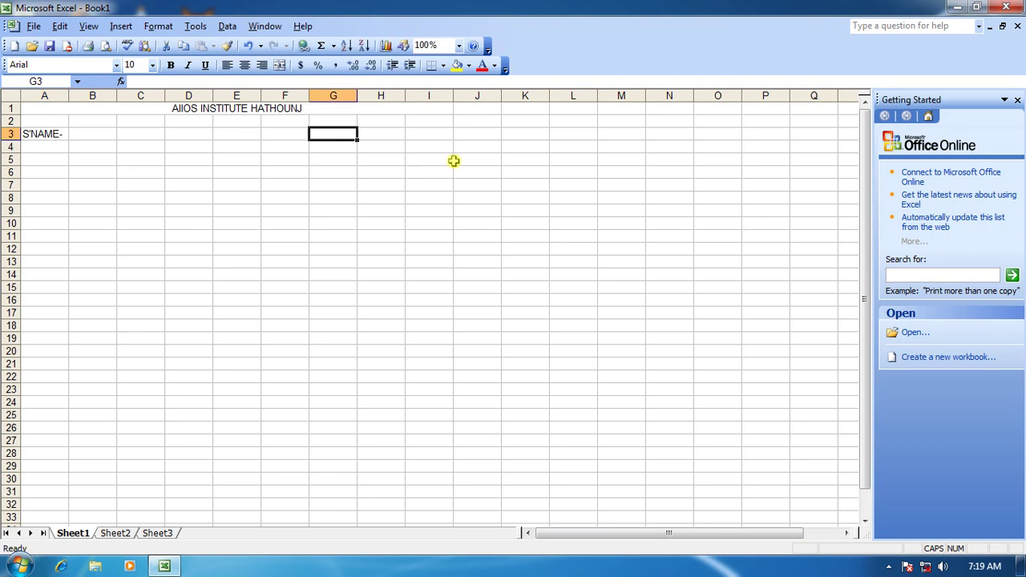
pyautogui.write('ROLL')
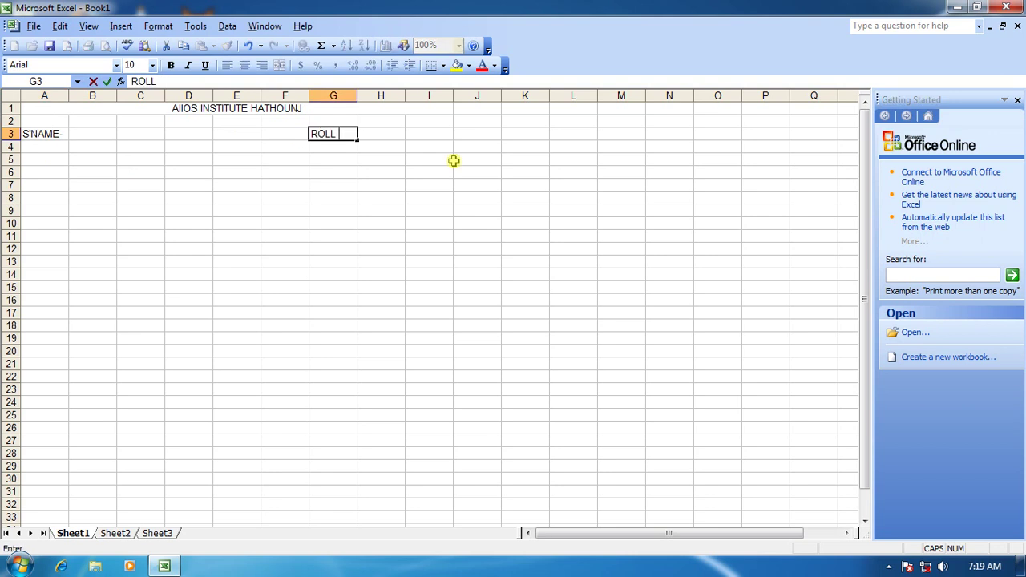
pyautogui.write(' NO.')
# Enter the column headings TEST 1, TEST 2 and TEST 3 in cells A5 to C5
pyautogui.click(37, 157)
pyautogui.write('TEST')
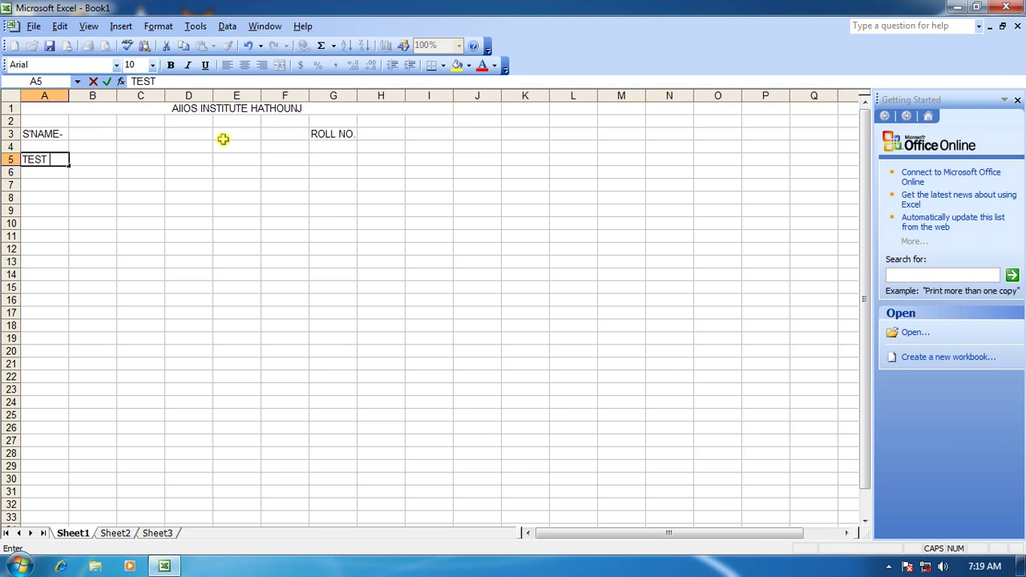
pyautogui.write(' 1')
pyautogui.press('Tab')
pyautogui.write('TEST')
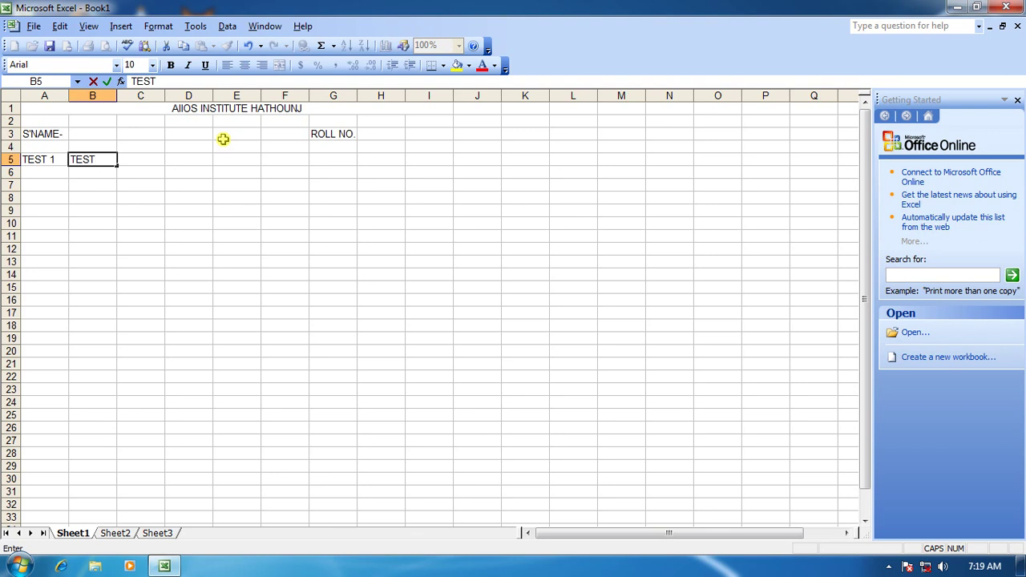
pyautogui.write(' 2')
pyautogui.press('Return')
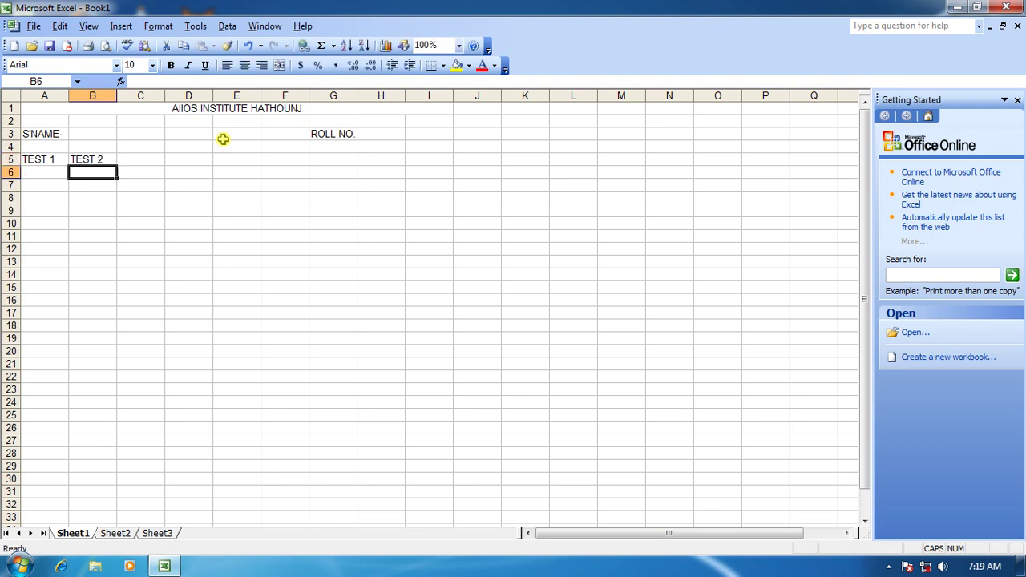
pyautogui.press('Up')
pyautogui.press('Right')
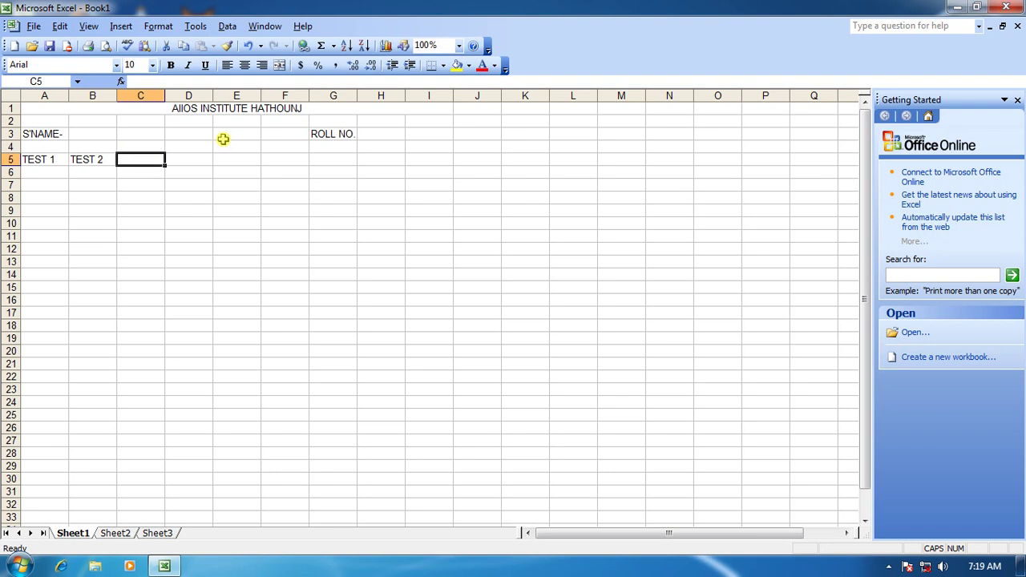
pyautogui.write('TEST')
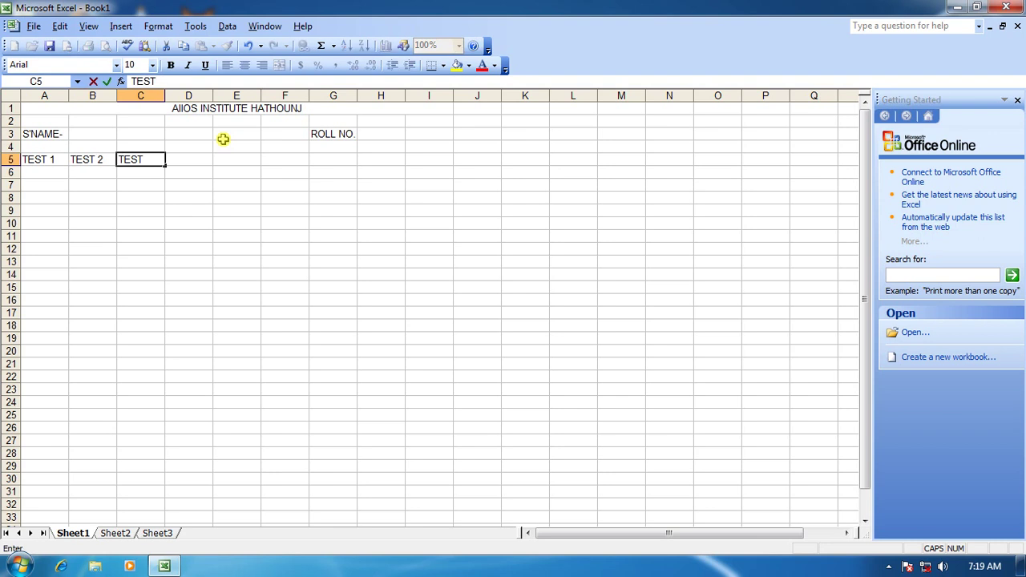
pyautogui.write(' 3')
# Add the column headings MAX, MIN and TOTAL in cells D5 to F5
pyautogui.click(199, 160)
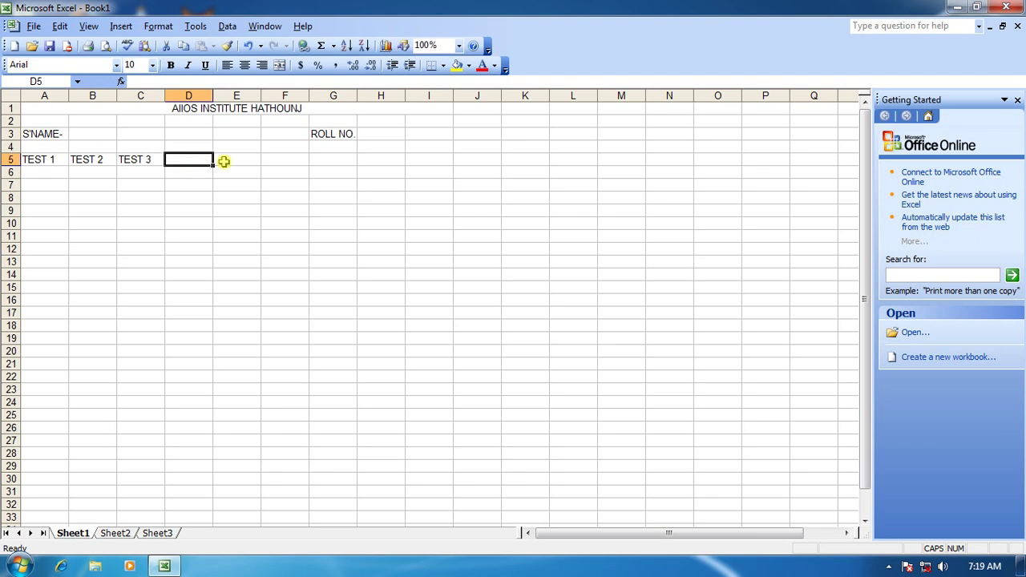
pyautogui.write('MAX')
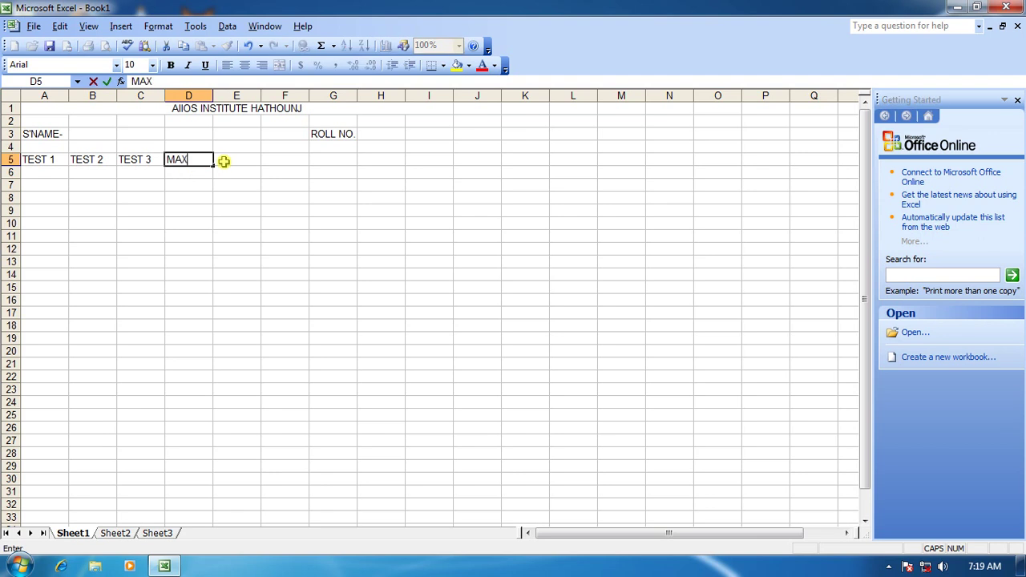
pyautogui.click(236, 159)
pyautogui.write('MIN')
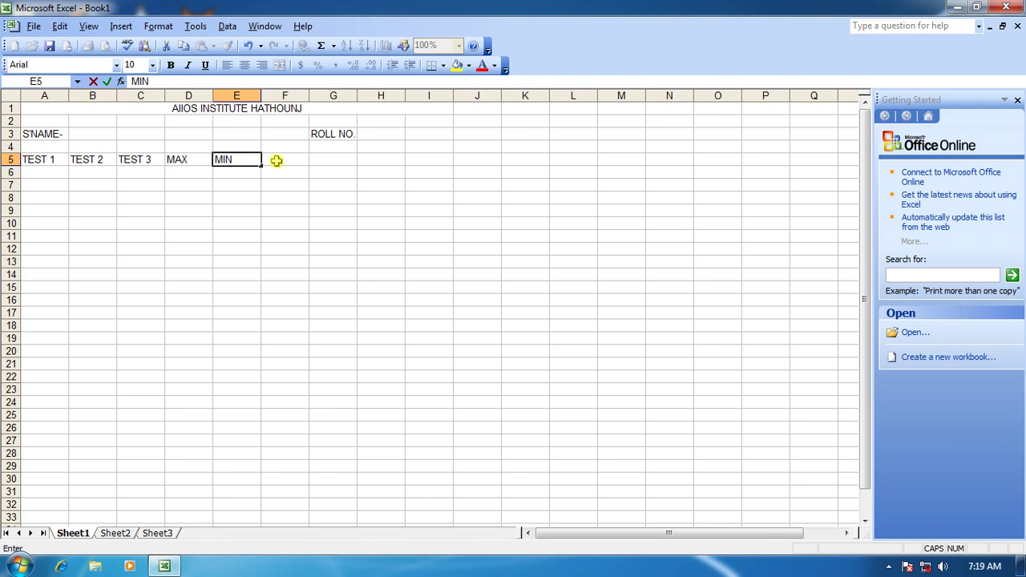
pyautogui.click(276, 160)
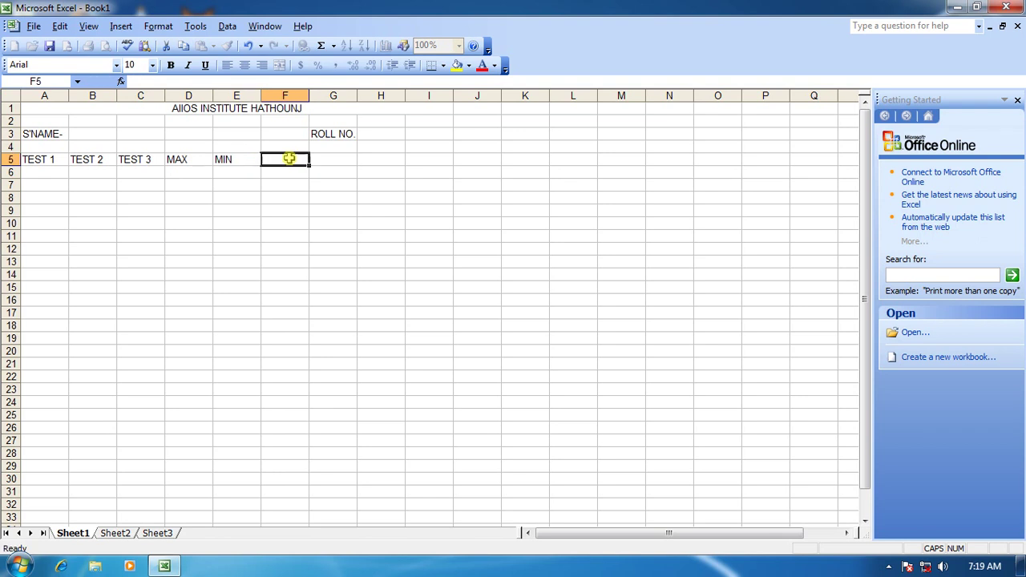
pyautogui.write('TOTAL')
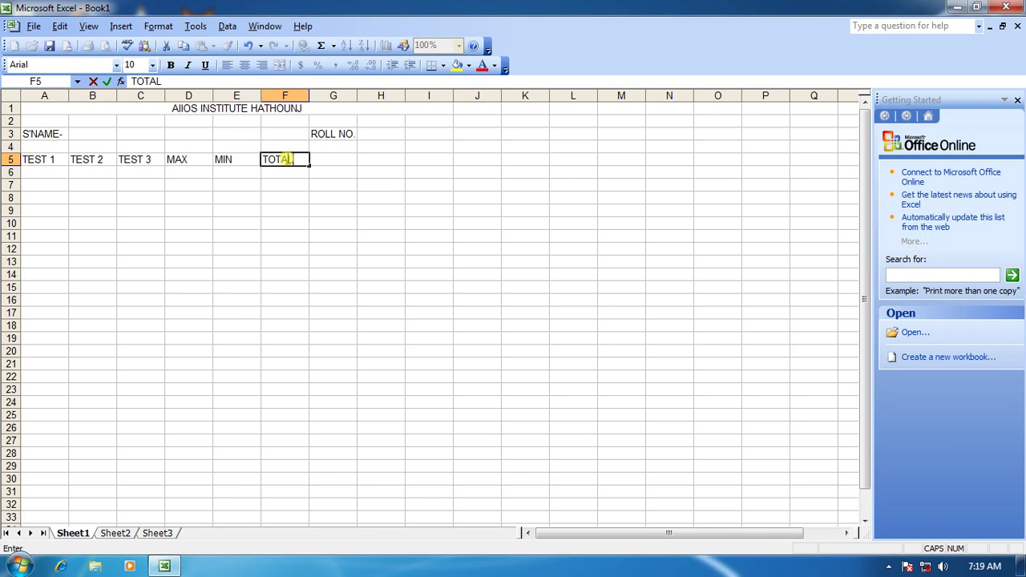
# Add the column heading PER in cell G5
pyautogui.click(335, 160)
pyautogui.write('P')
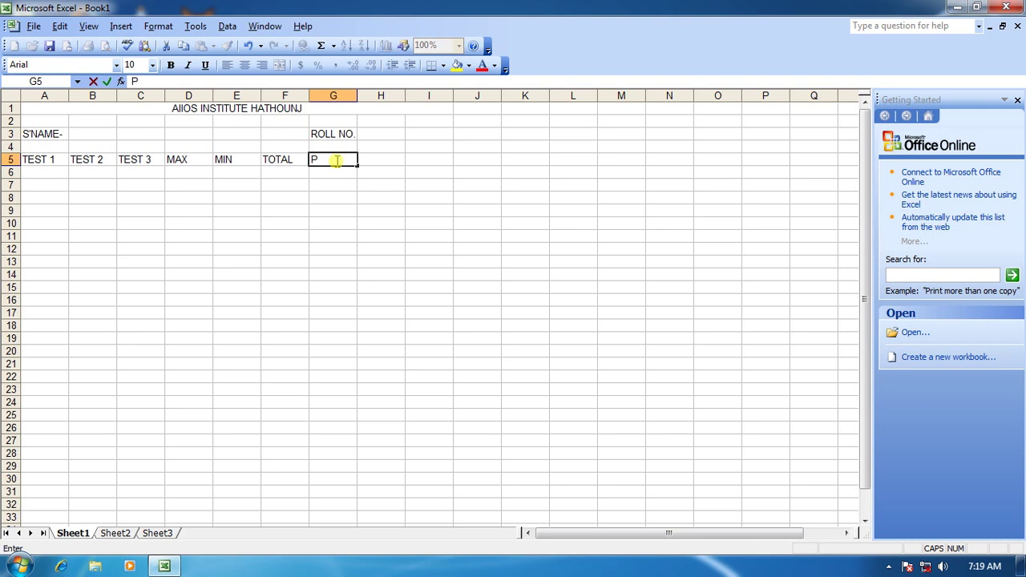
pyautogui.write('ER')
pyautogui.press('Return')
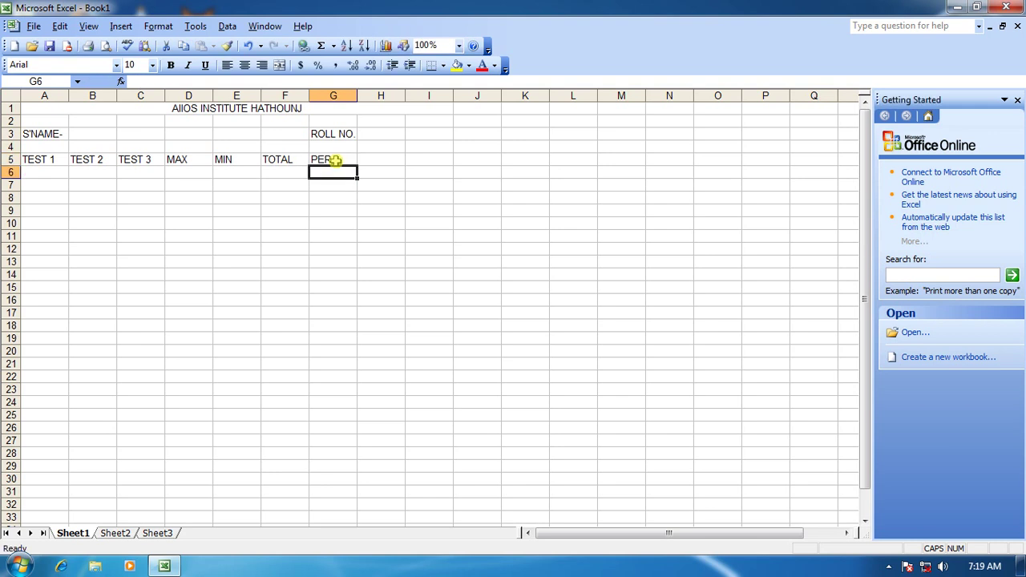
# Enter the test marks 85, 88 and 75 in cells A6 to C6
pyautogui.press('Left')
pyautogui.press('Left')
pyautogui.press('Left')
pyautogui.press('Left')
pyautogui.press('Left')
pyautogui.press('Left')
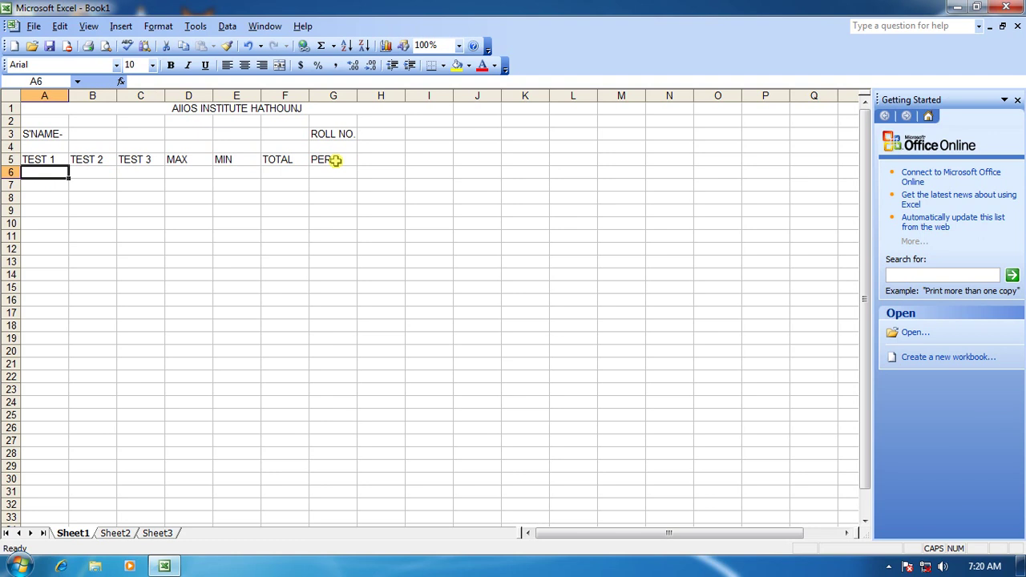
pyautogui.write('85')
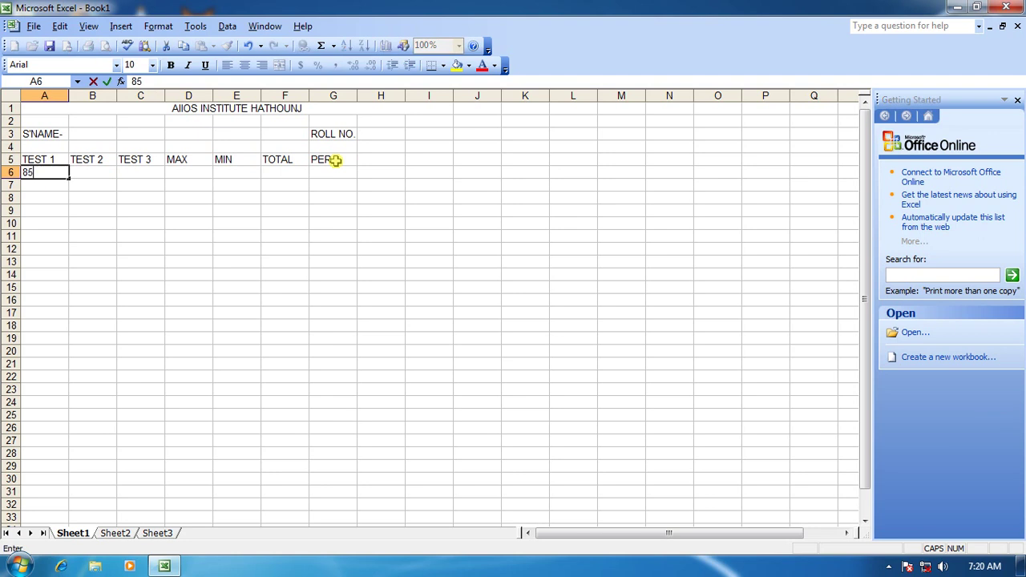
pyautogui.press('Tab')
pyautogui.write('88')
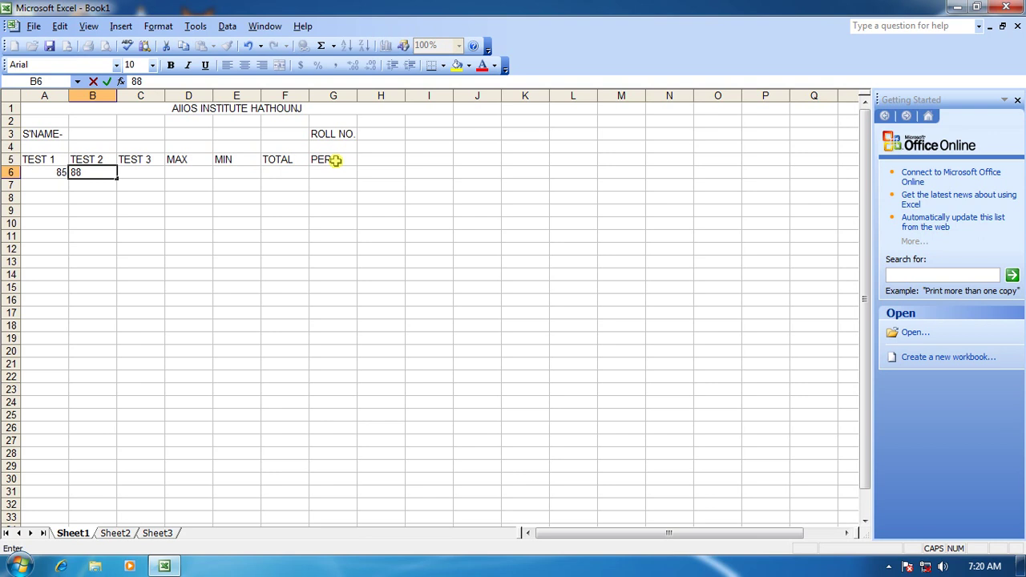
pyautogui.press('Tab')
pyautogui.write('75')
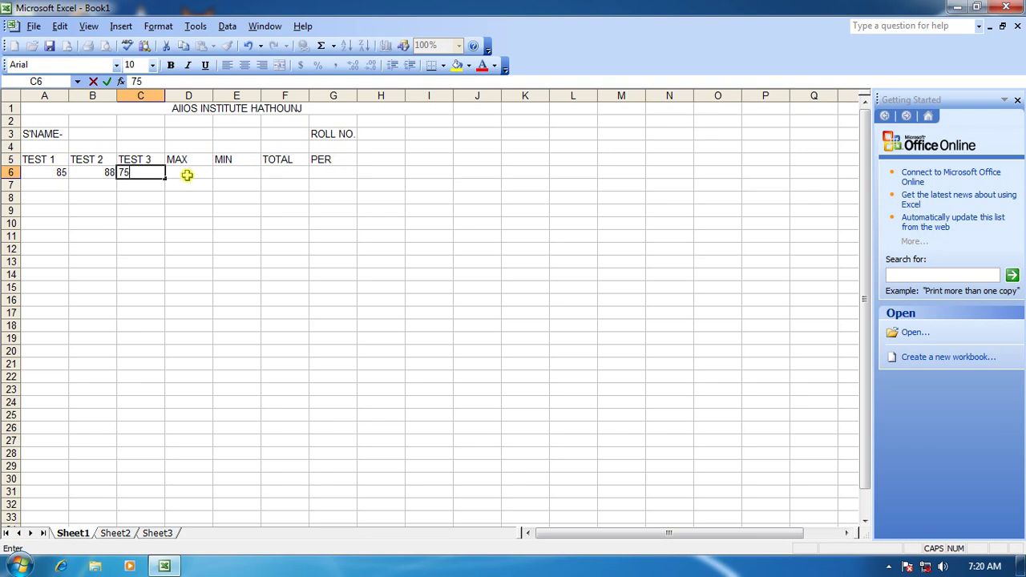
pyautogui.press('Tab')
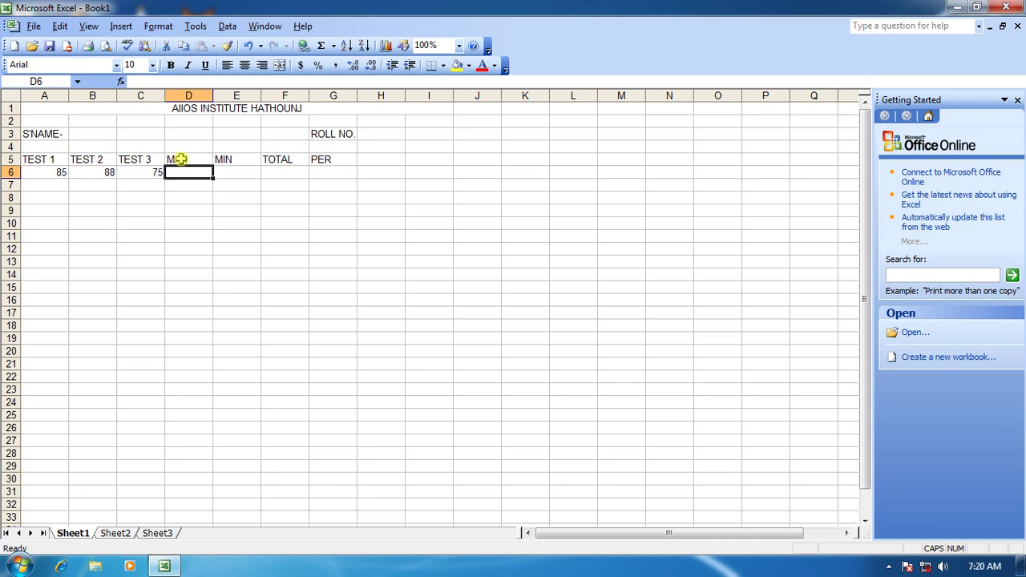
# Enter the student's name in cell B3, beside the S'NAME- label
pyautogui.click(96, 134)
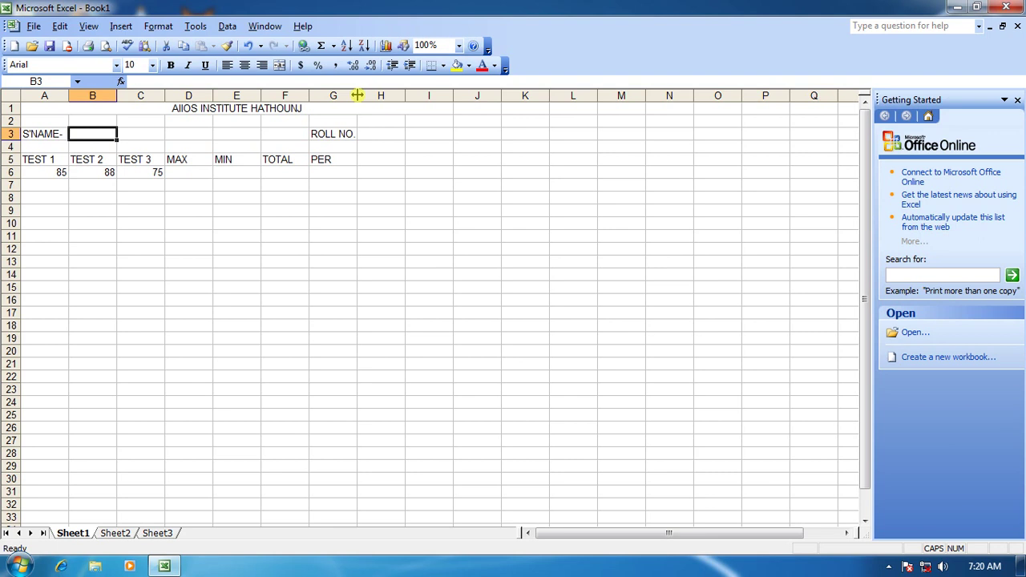
pyautogui.write('BHARAT')
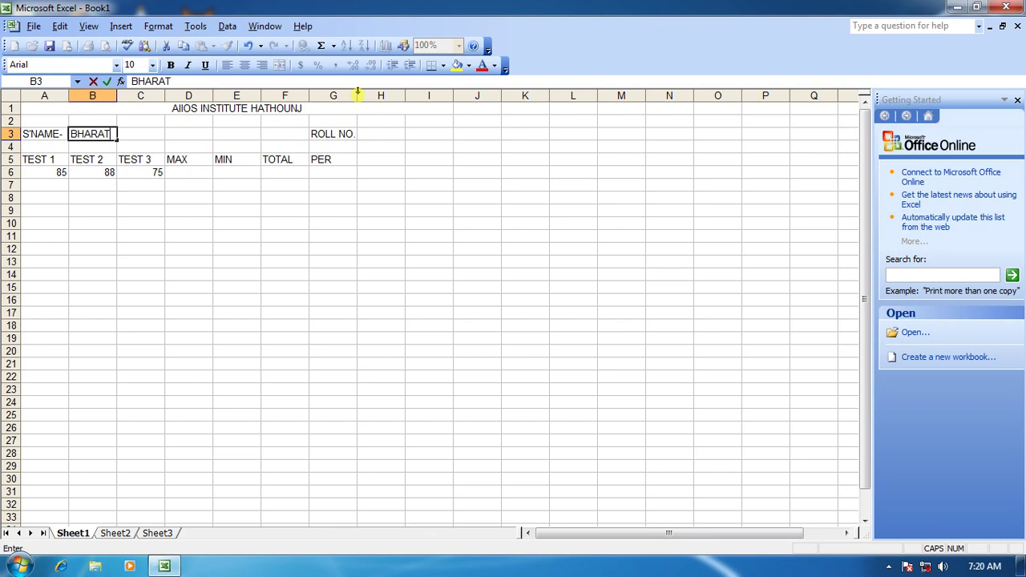
pyautogui.click(282, 186)
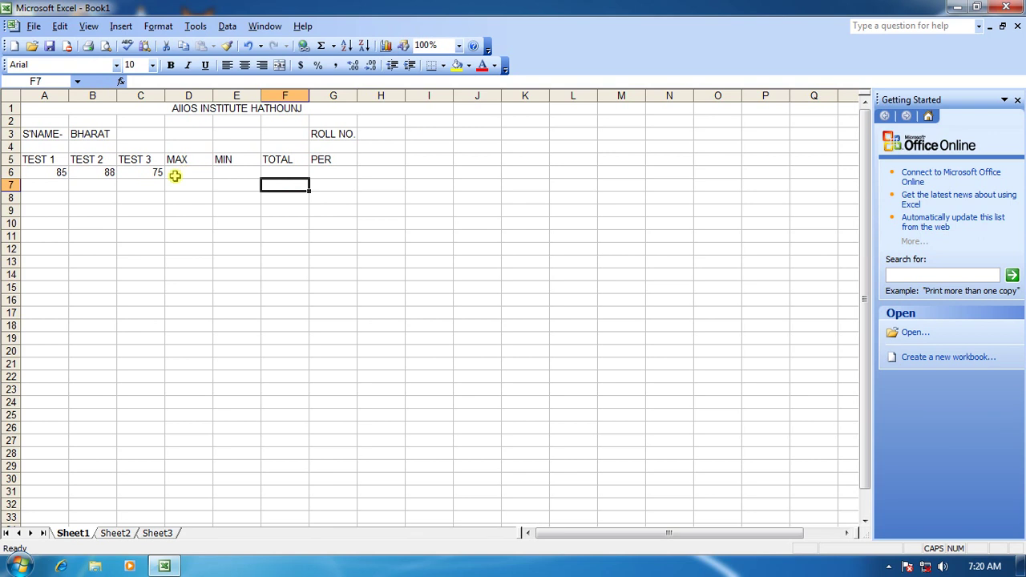
# Calculate the highest test mark in cell D6 with the formula =MAX(A6:C6)
pyautogui.click(176, 173)
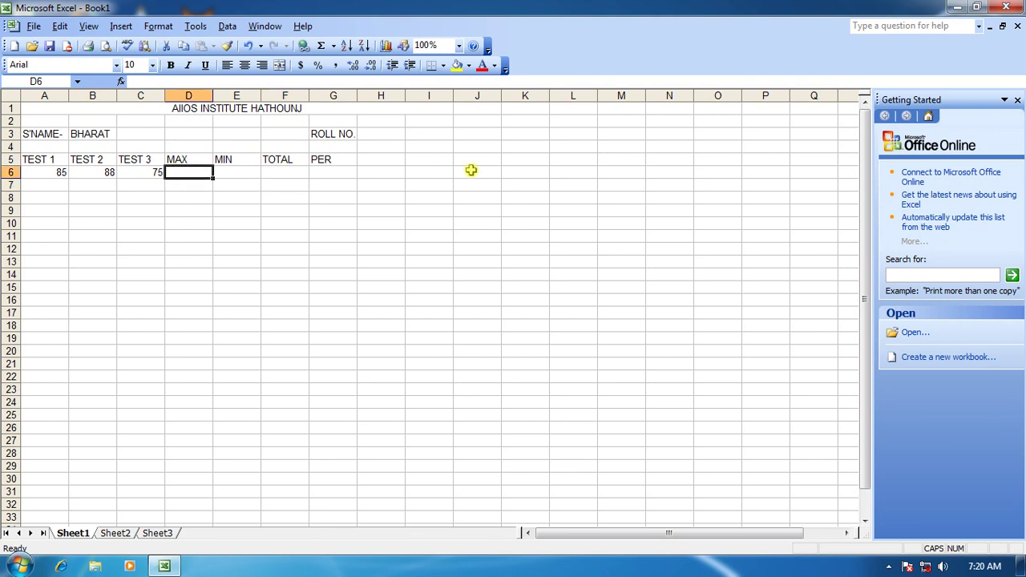
pyautogui.write('=')
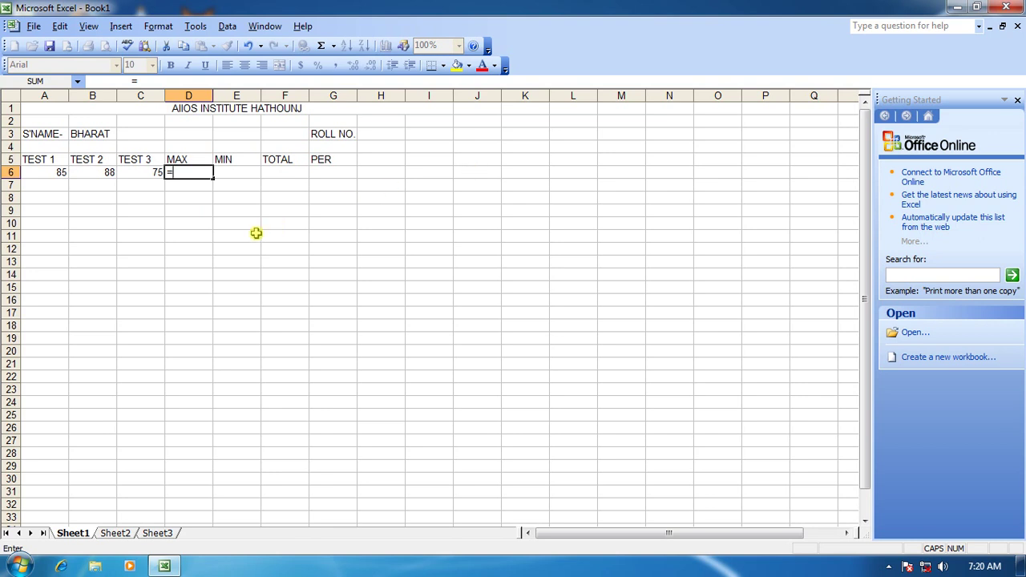
pyautogui.write('MAX')
pyautogui.write('(')
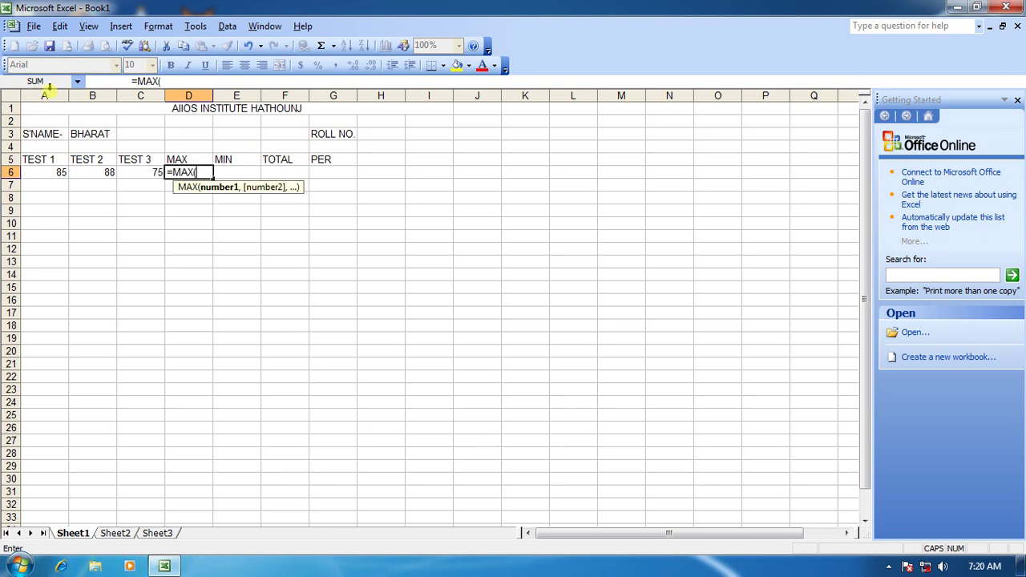
pyautogui.write('A6:')
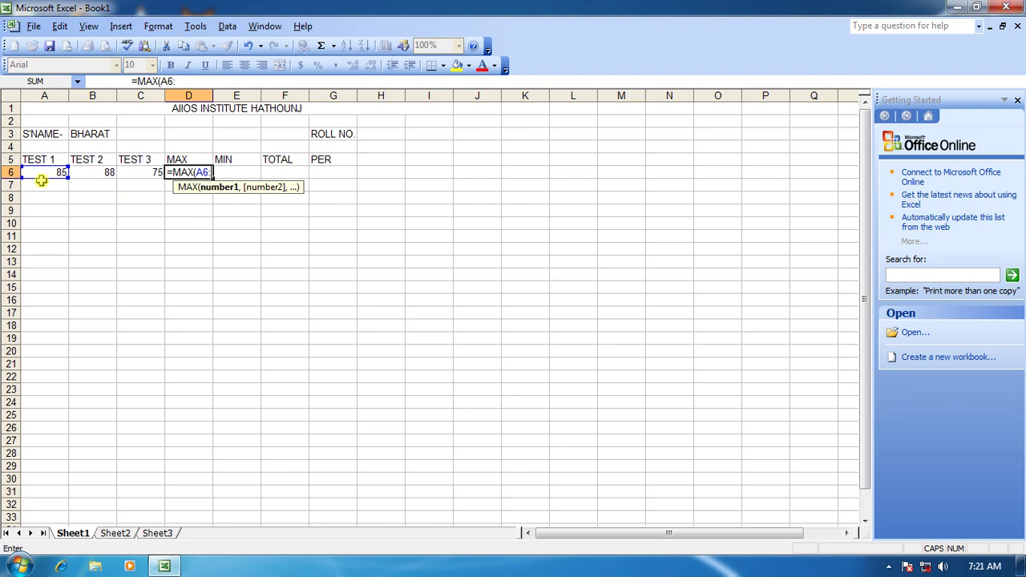
pyautogui.write('C6)')
pyautogui.press('Return')
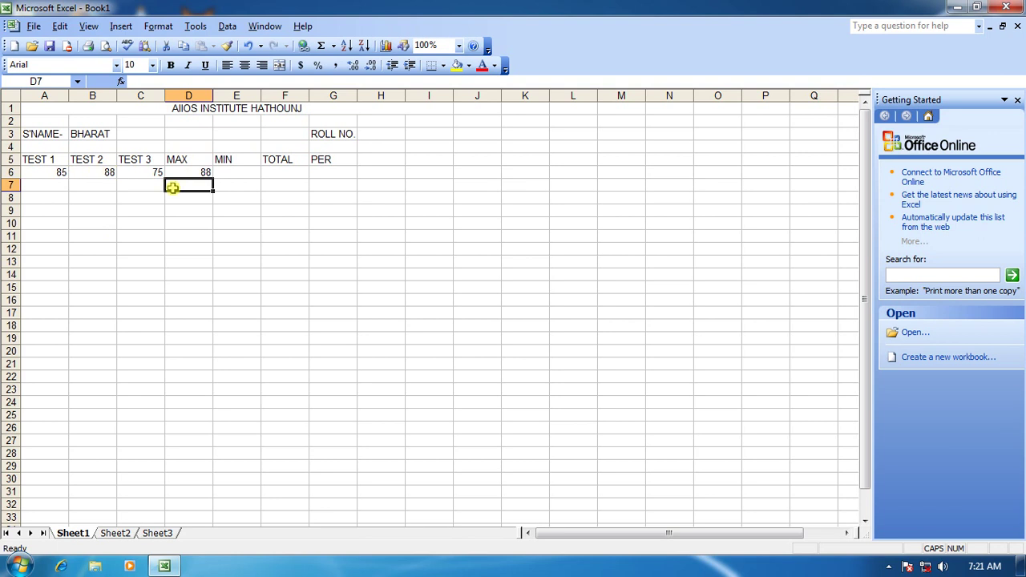
pyautogui.click(198, 173)
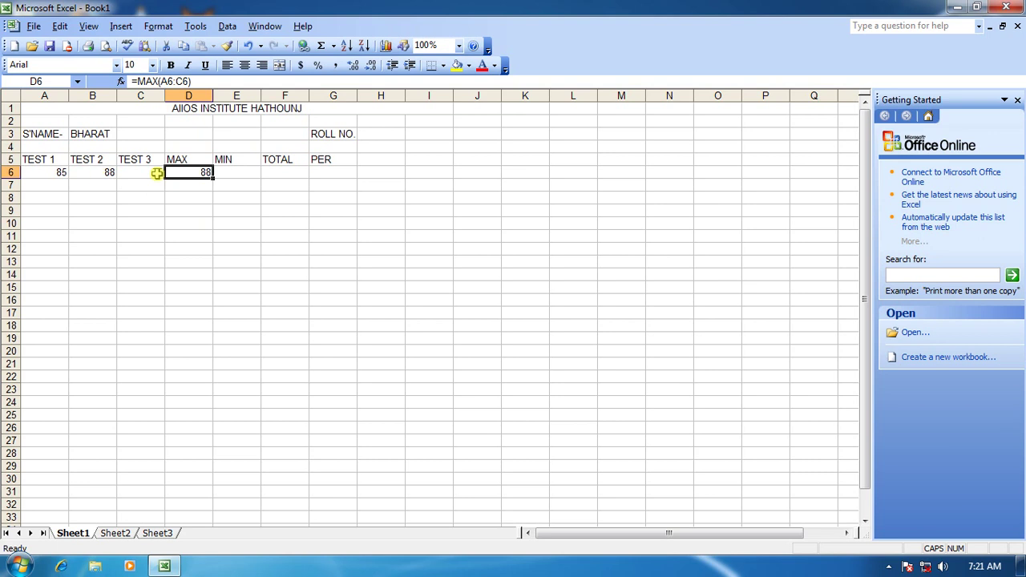
# Calculate the lowest test mark in cell E6 with the formula =MIN(A6:C6)
pyautogui.click(235, 172)
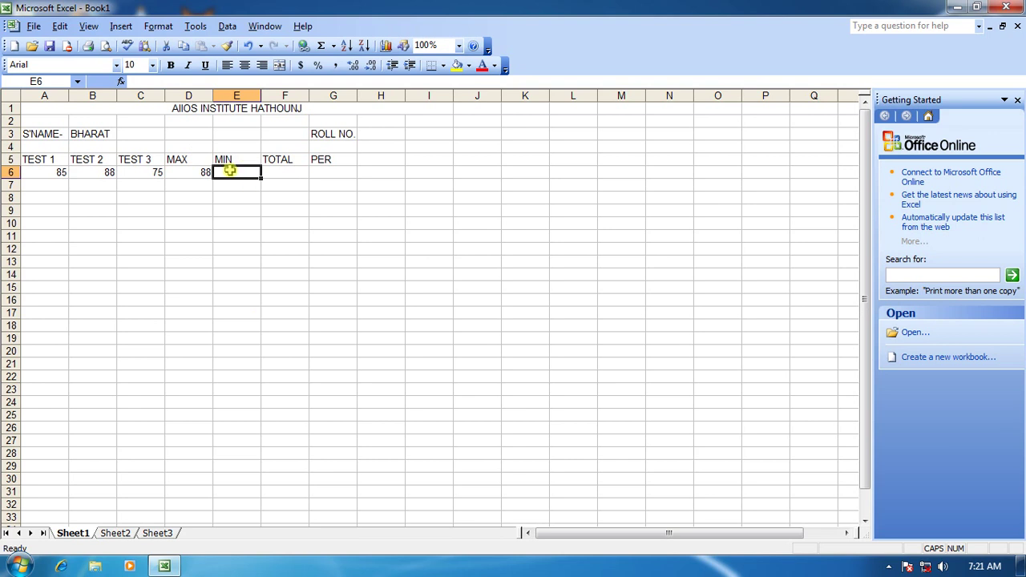
pyautogui.write('=')
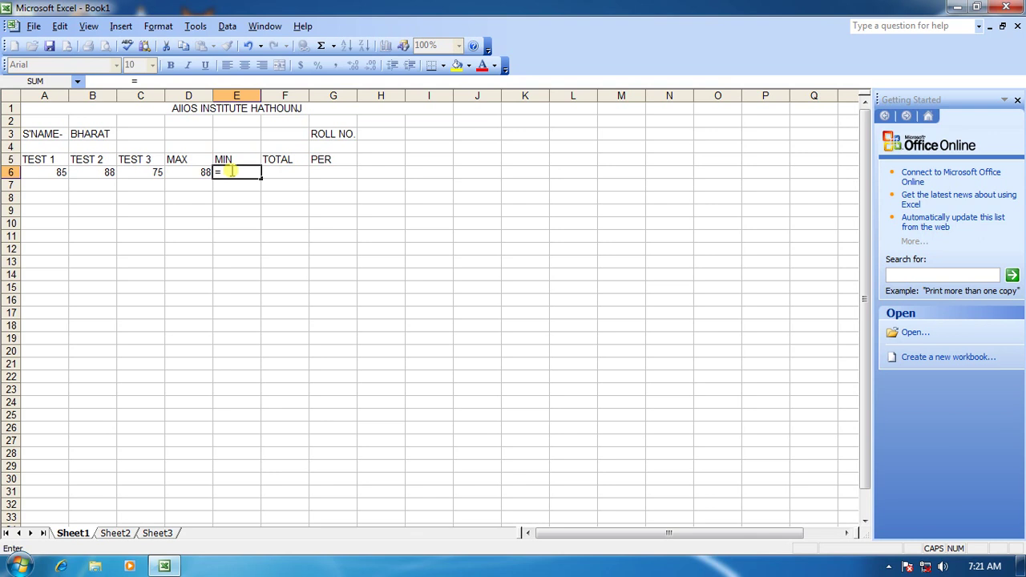
pyautogui.write('MIN(')
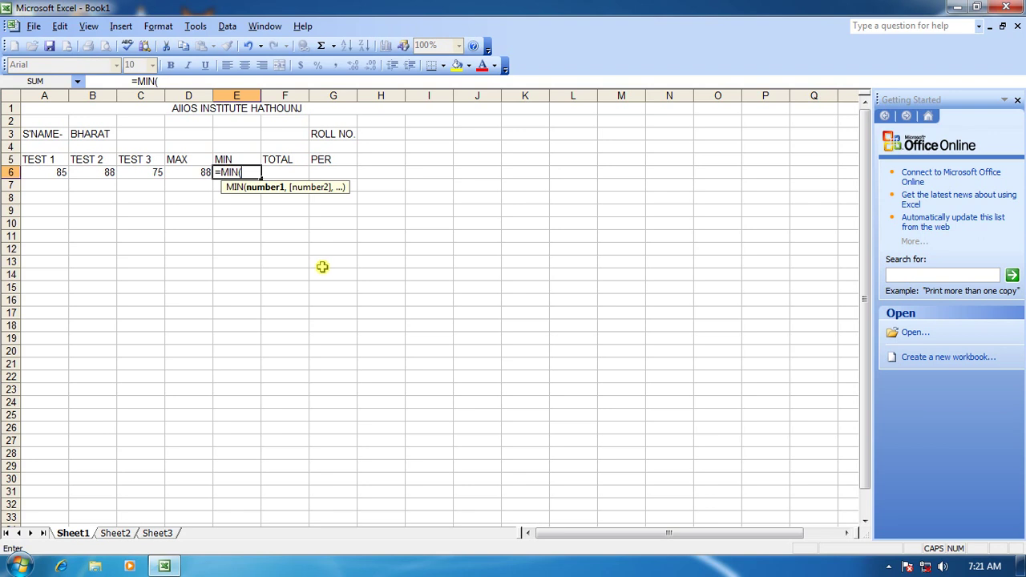
pyautogui.write('A6:C6')
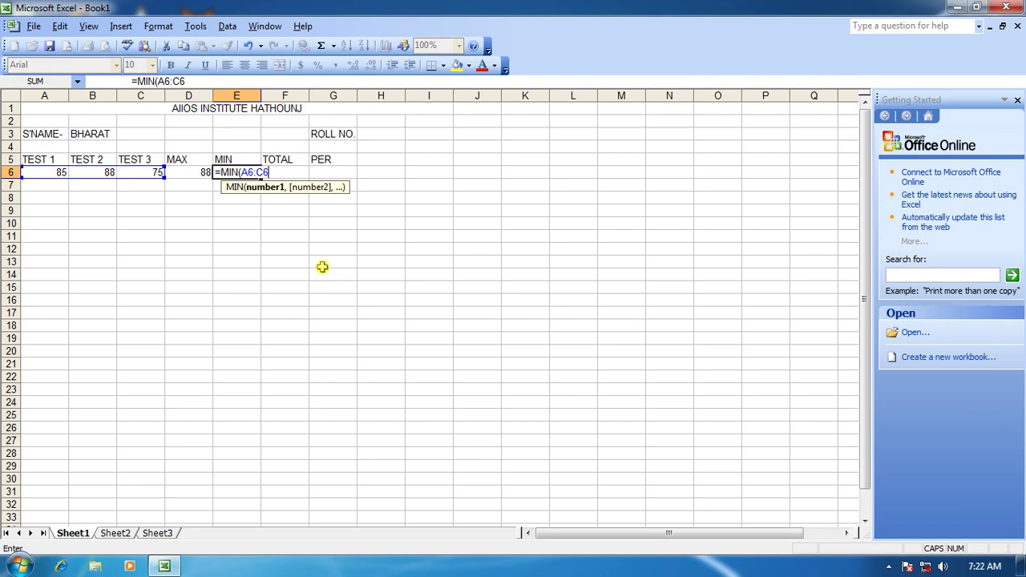
pyautogui.write(')')
pyautogui.press('Return')
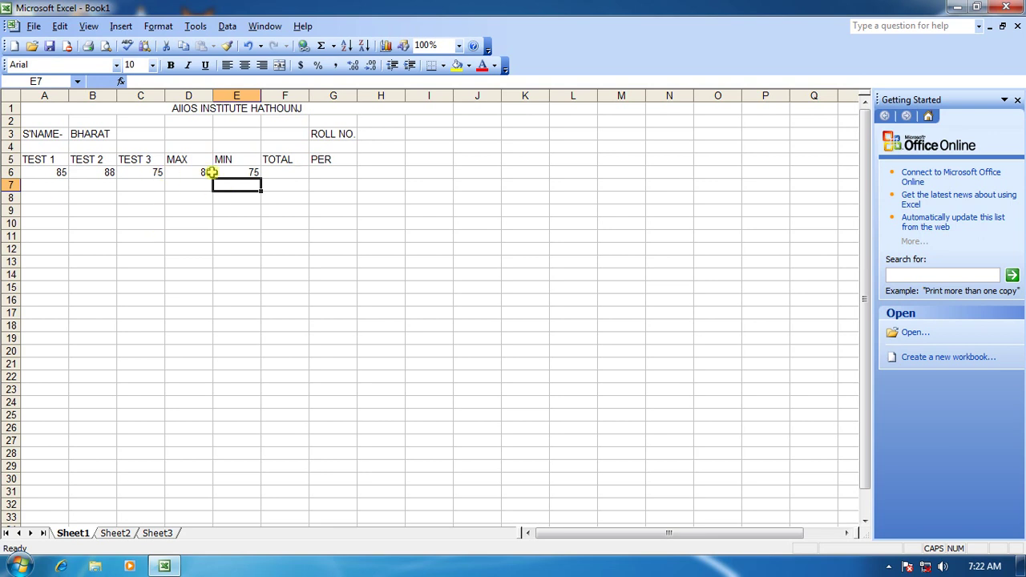
# Total the three test marks in cell F6 with the formula =SUM(A6:C6)
pyautogui.click(270, 172)
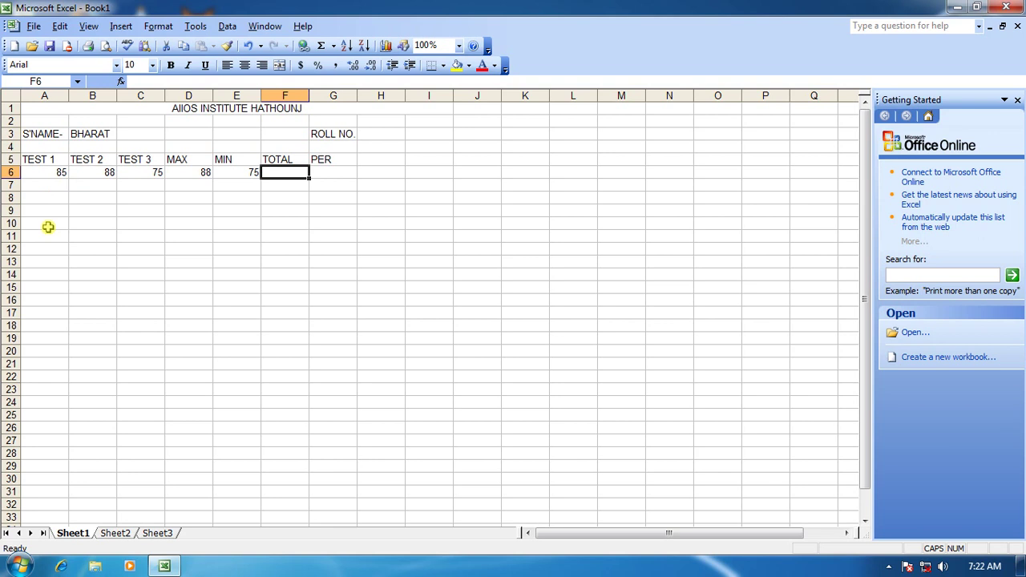
pyautogui.write('=S')
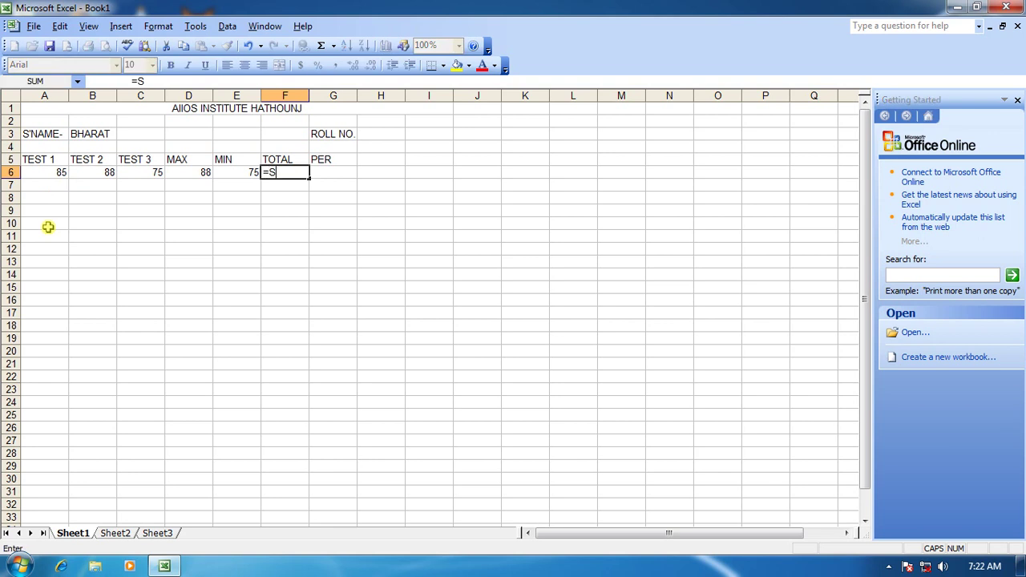
pyautogui.write('UM(A')
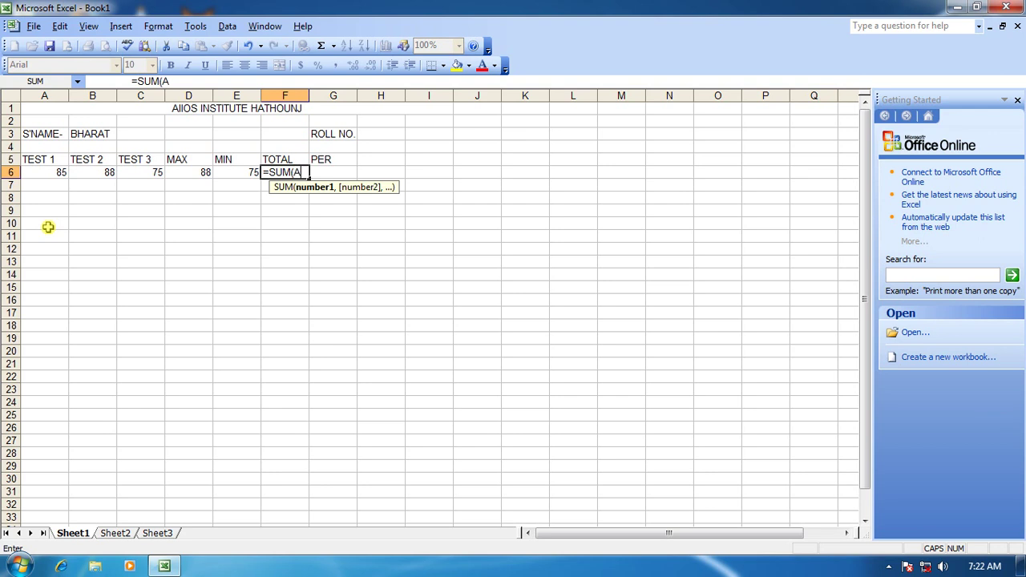
pyautogui.write('6:C6')
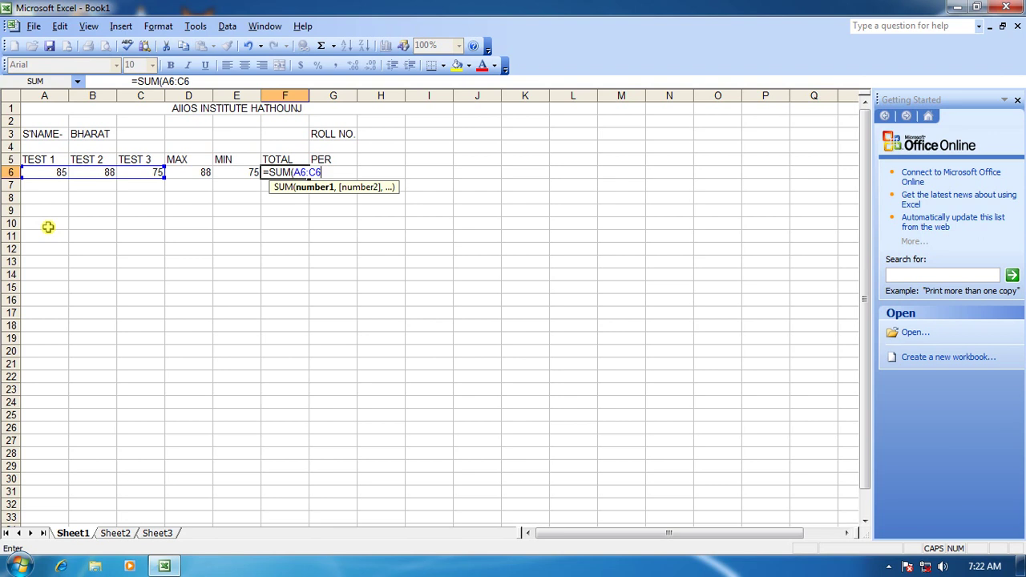
pyautogui.write(')')
pyautogui.press('Return')
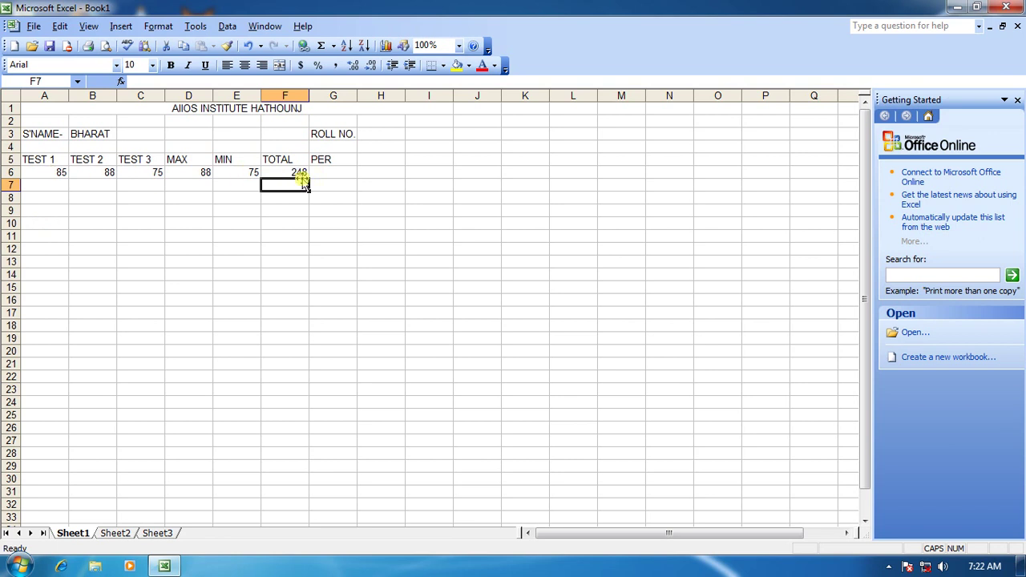
# Try calculating the percentage in cell G6 with the formula =248/3, and clear the cell again
pyautogui.click(329, 172)
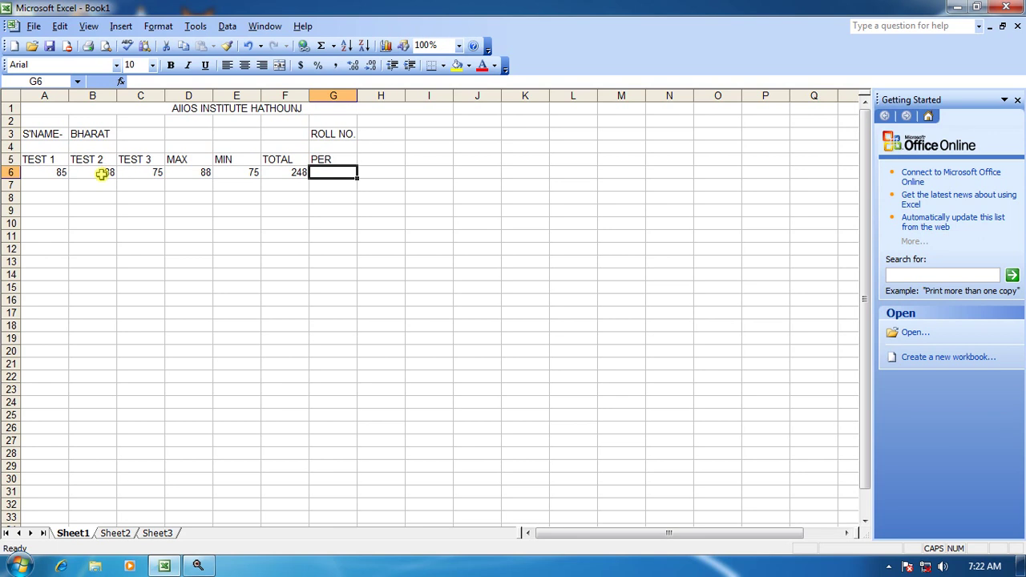
pyautogui.write('=')
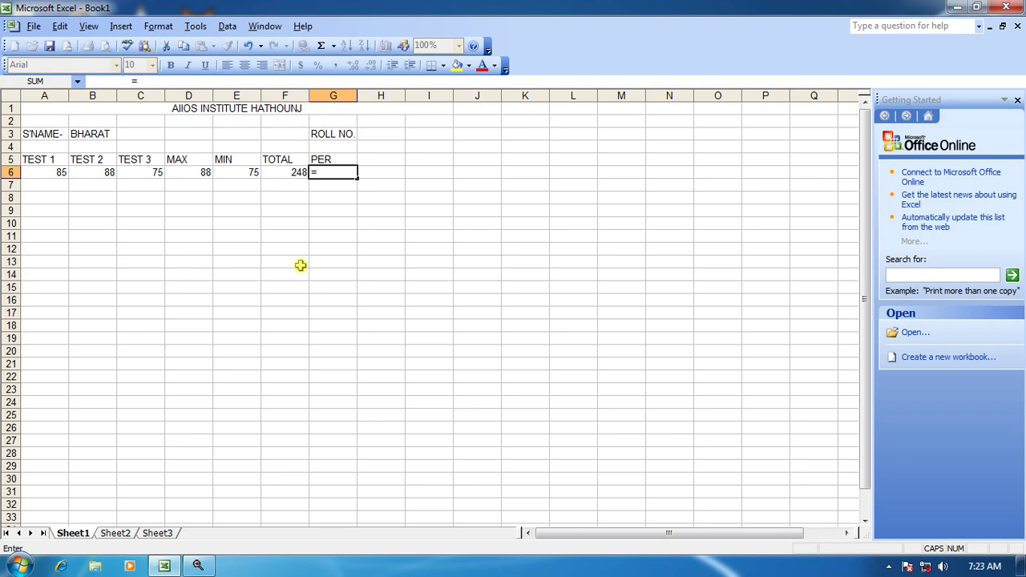
pyautogui.write('248/')
pyautogui.write('3')
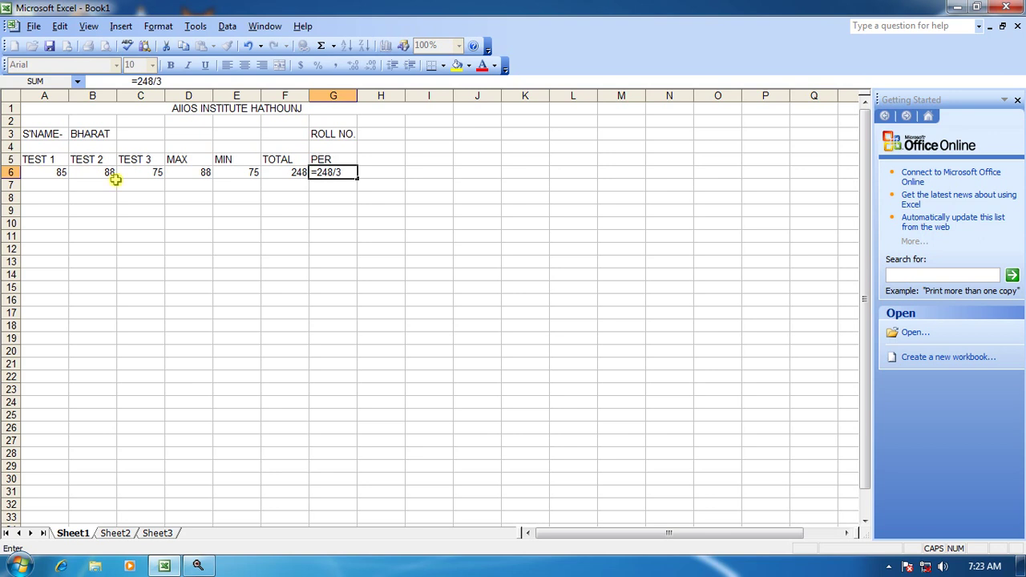
pyautogui.press('Return')
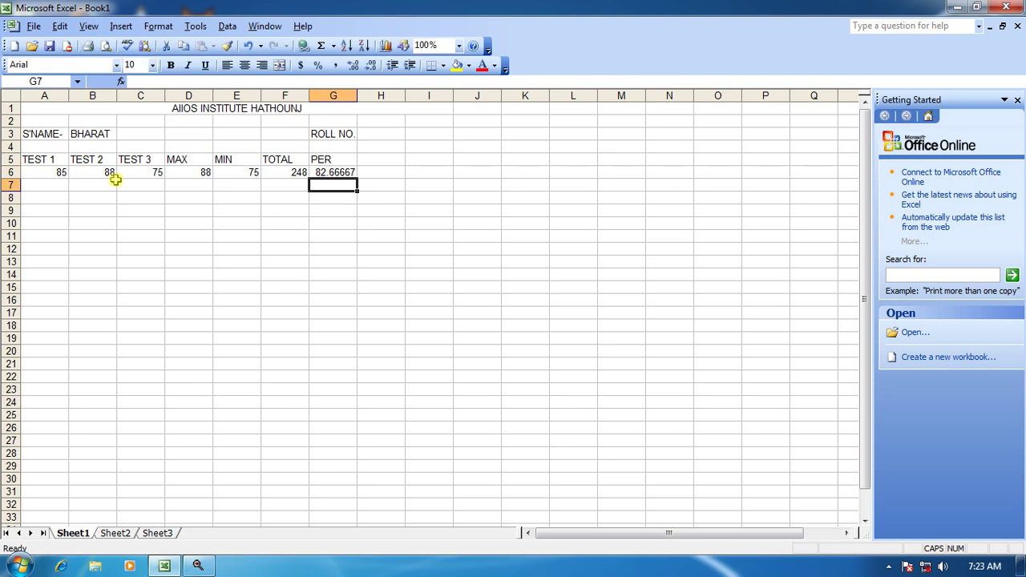
pyautogui.click(334, 173)
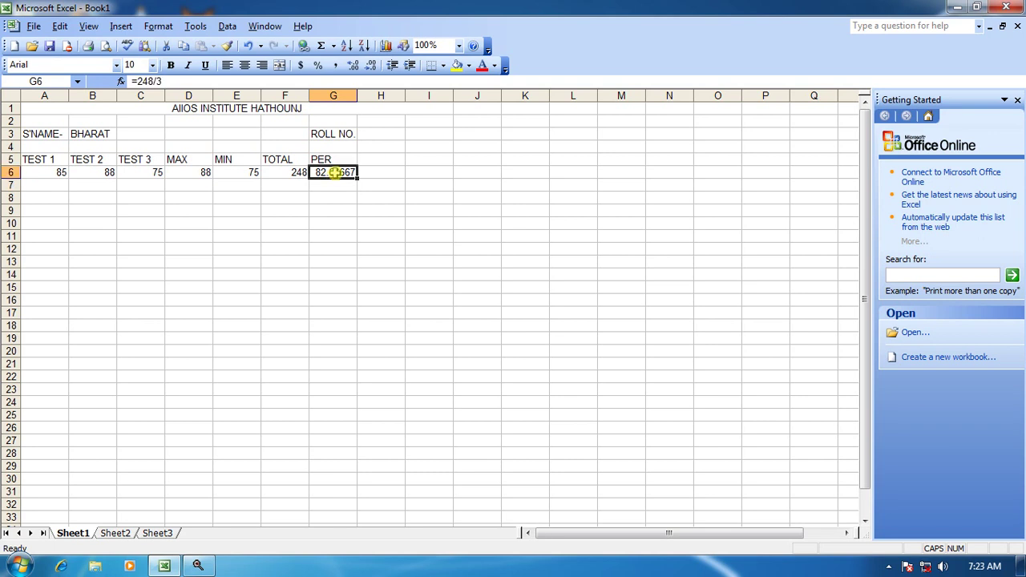
pyautogui.press('Delete')
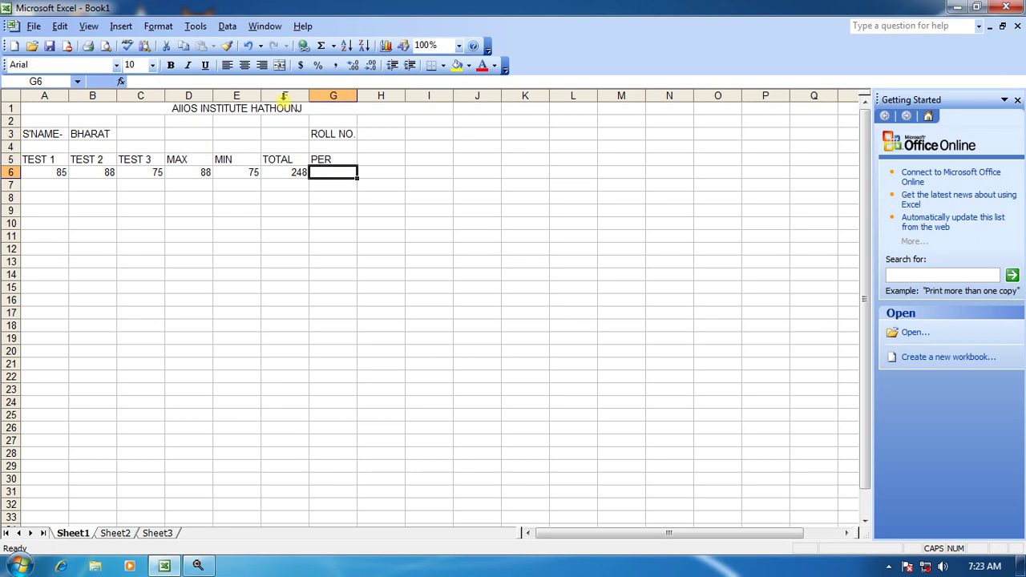
# Calculate the percentage in cell G6 from the total with the formula =F6/3
pyautogui.write('=')
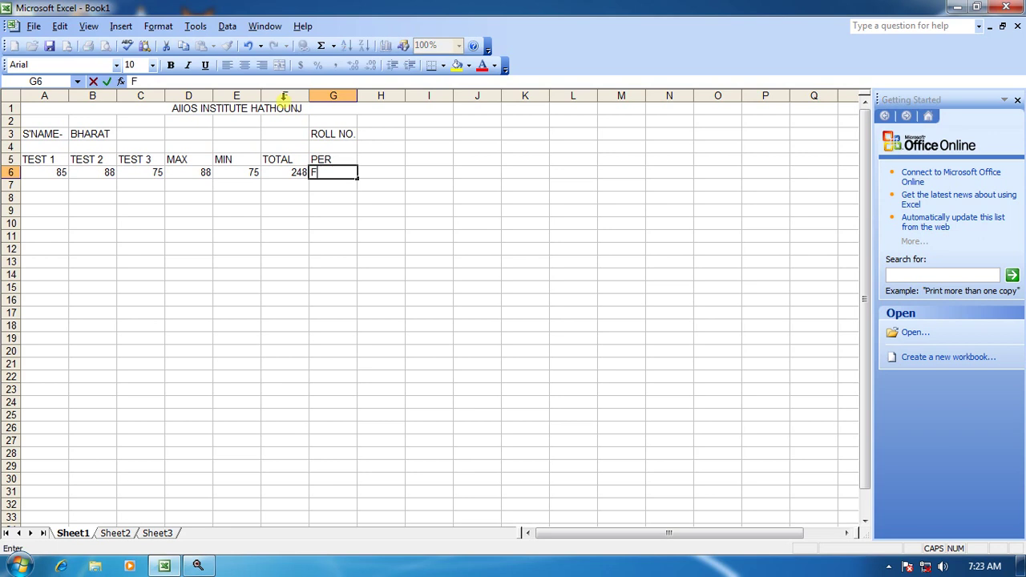
pyautogui.write('F')
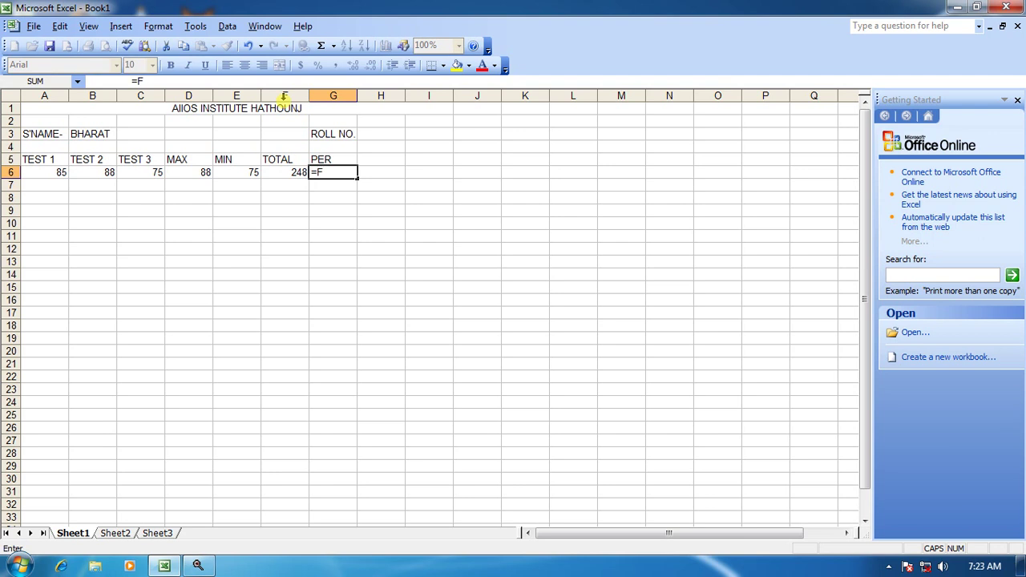
pyautogui.write('6/3')
pyautogui.press('Return')
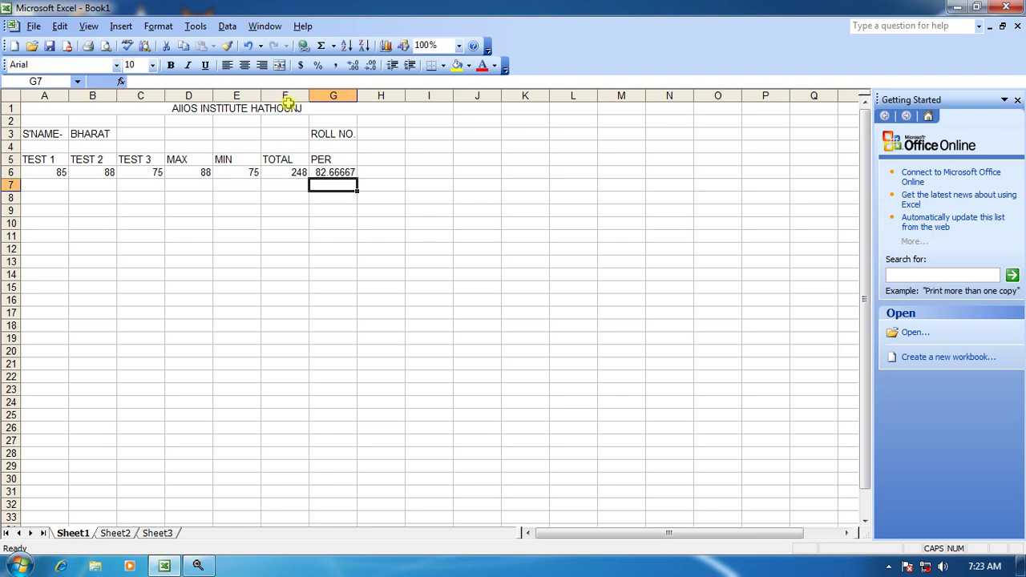